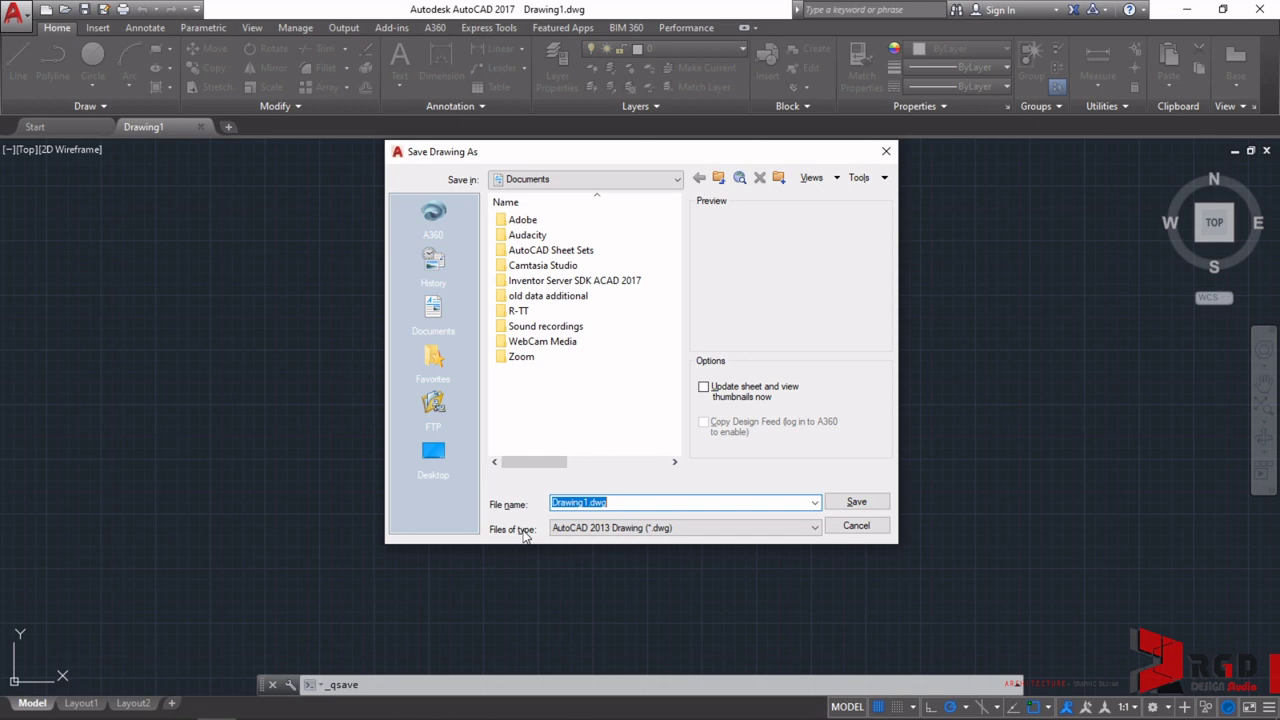
- Save the drawing as Drawing1.dwg, then quick-save it again with Ctrl+S
click(856, 503)
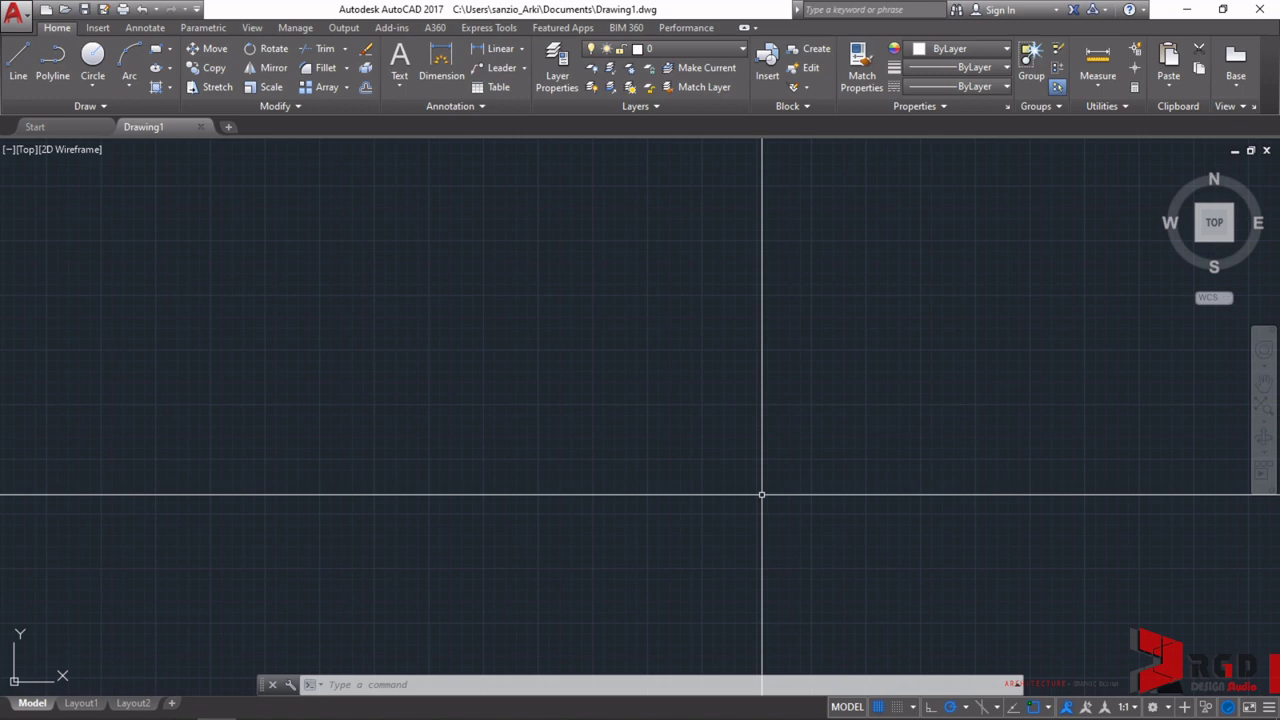
key(ctrl+s)
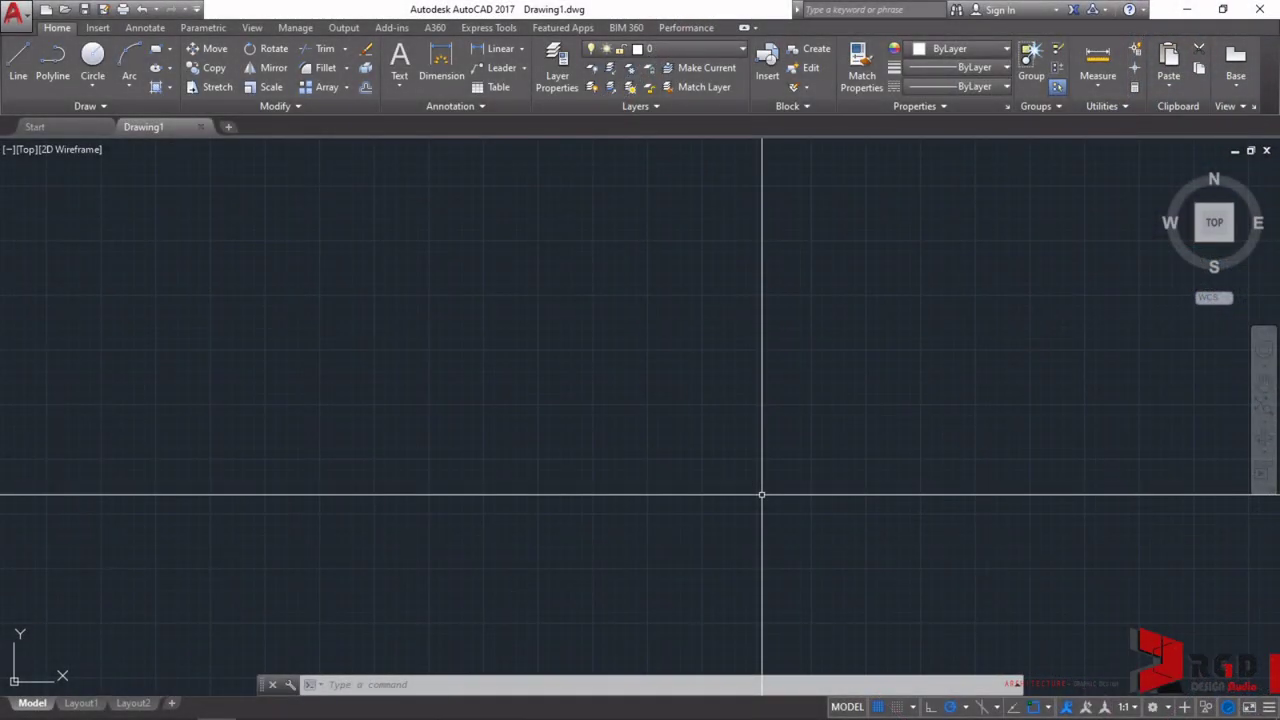
- Uncheck Noun/verb selection on the Selection tab of the Options dialog
right_click(762, 494)
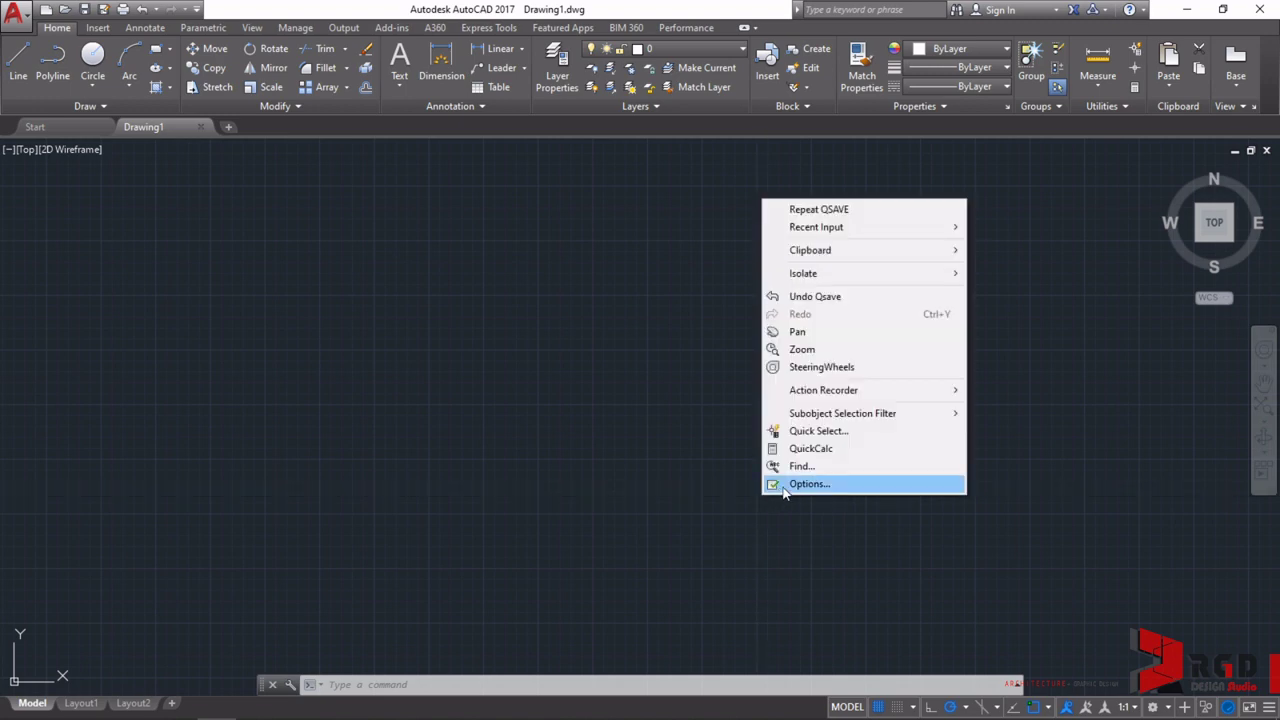
click(808, 484)
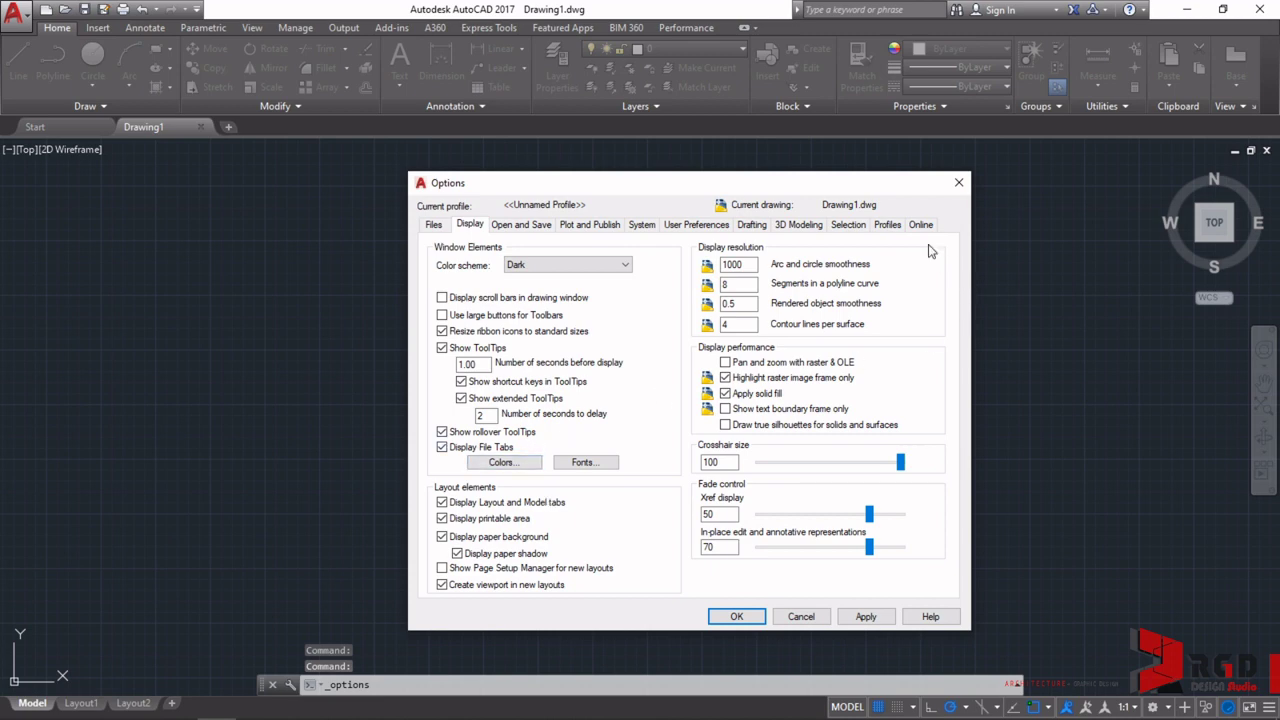
click(848, 225)
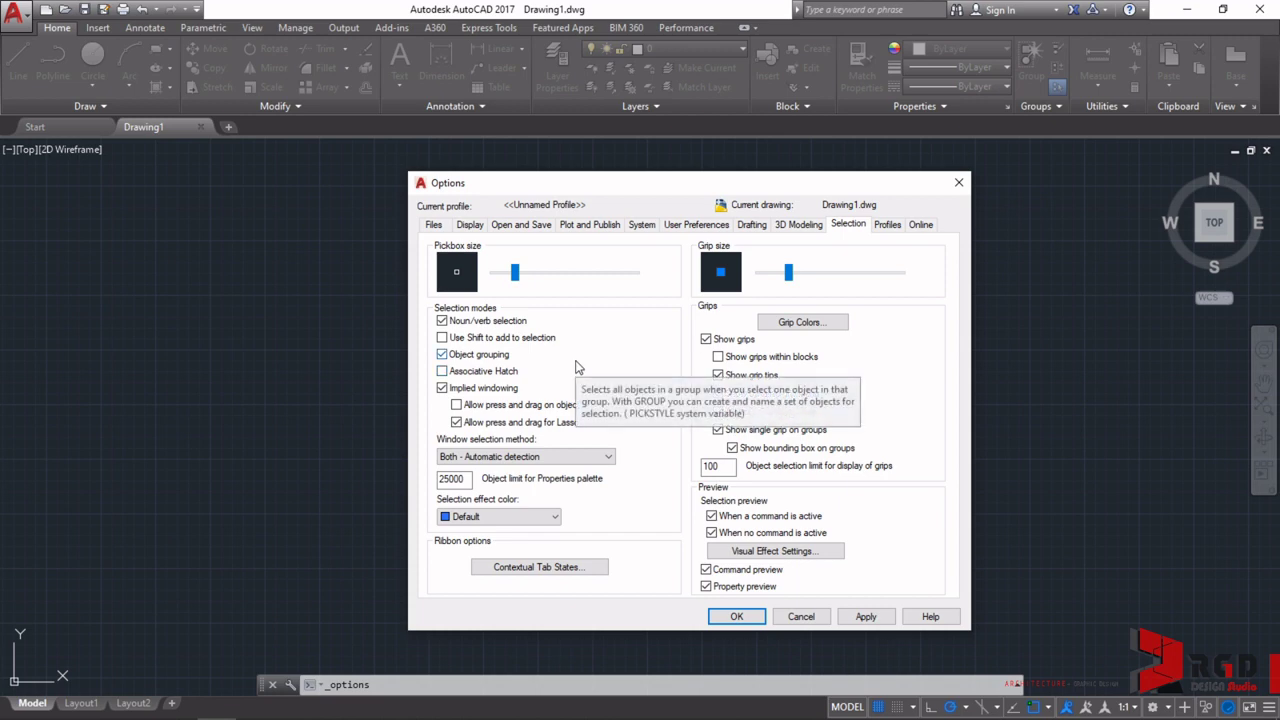
click(442, 321)
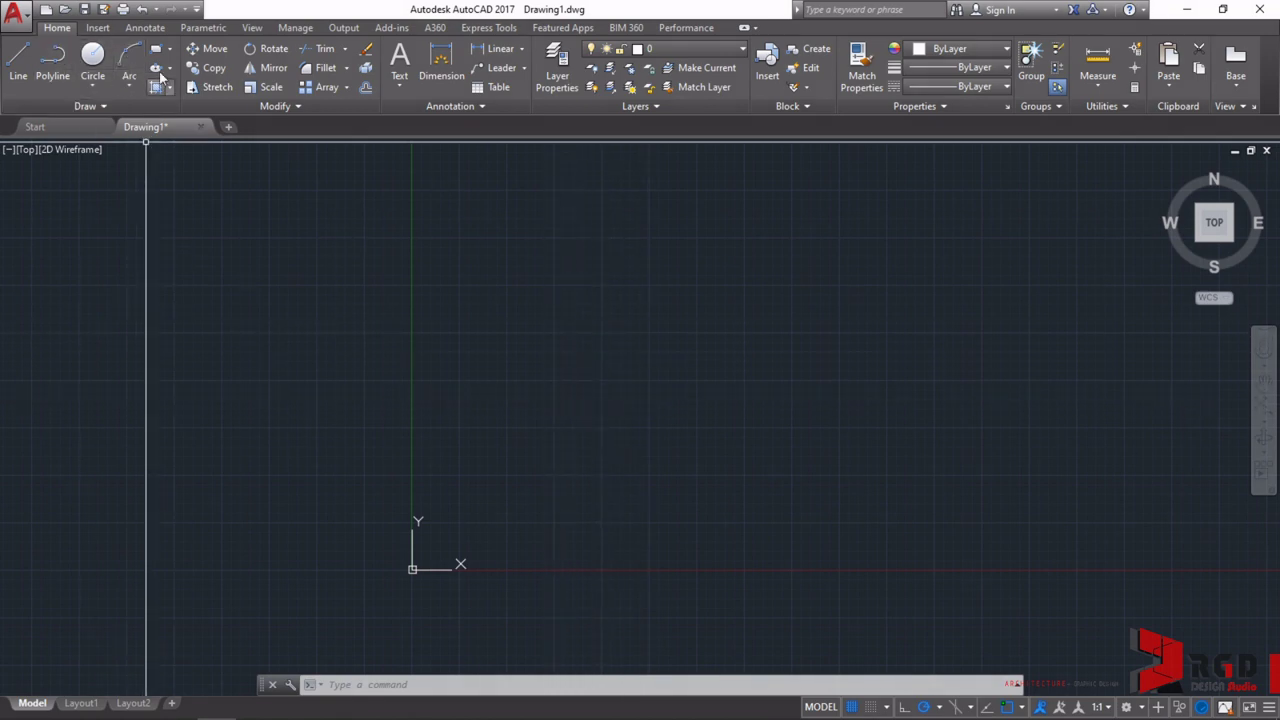
- Draw a small center-radius circle just above-left of the origin, then restart CIRCLE with C
click(93, 57)
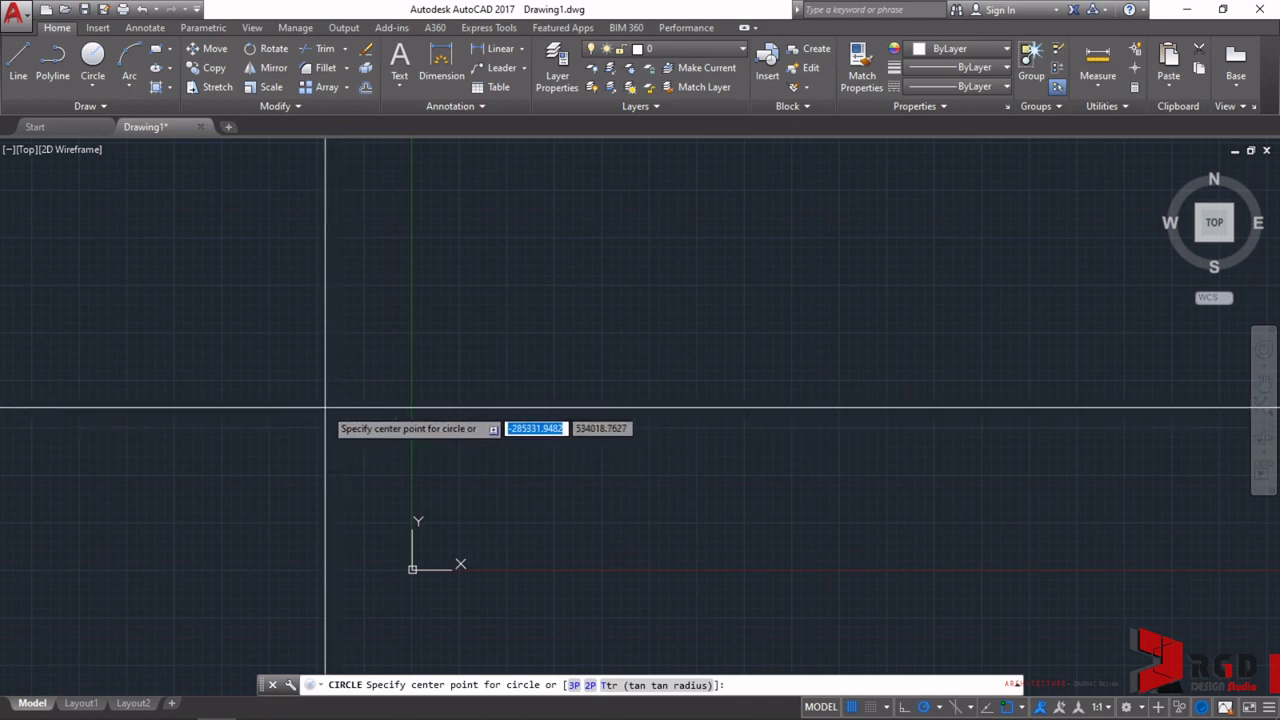
click(326, 408)
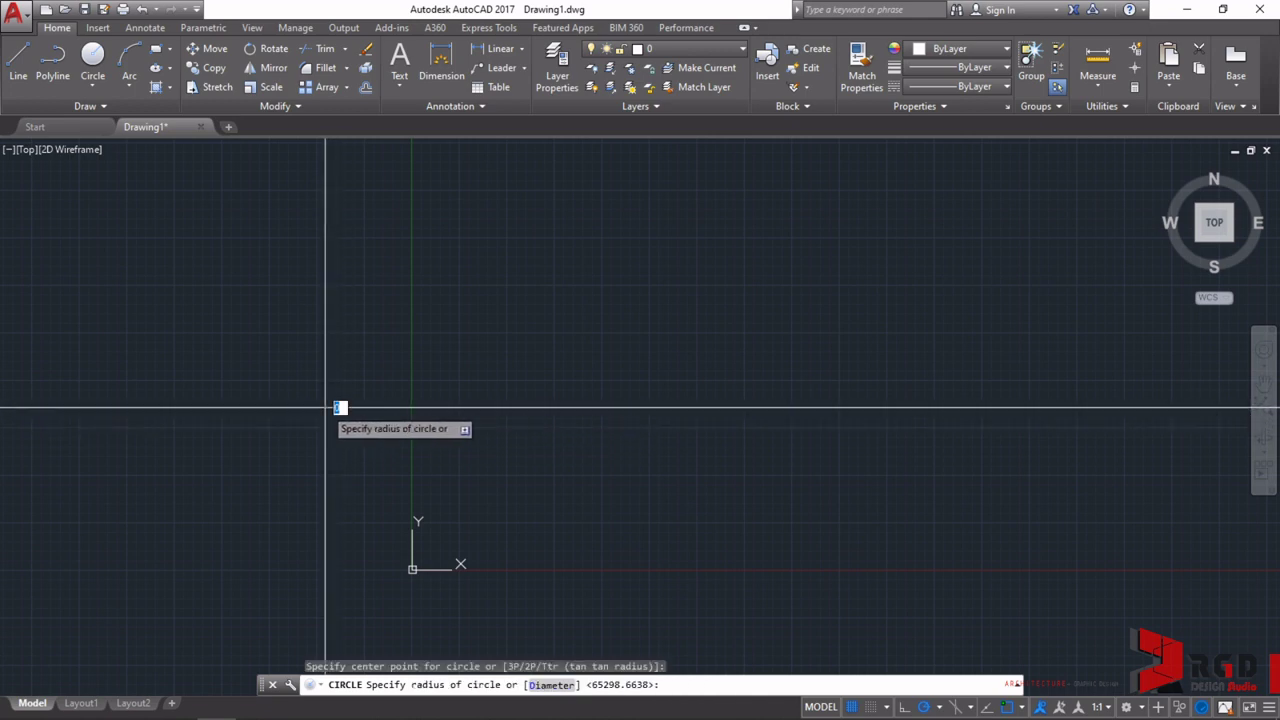
click(258, 352)
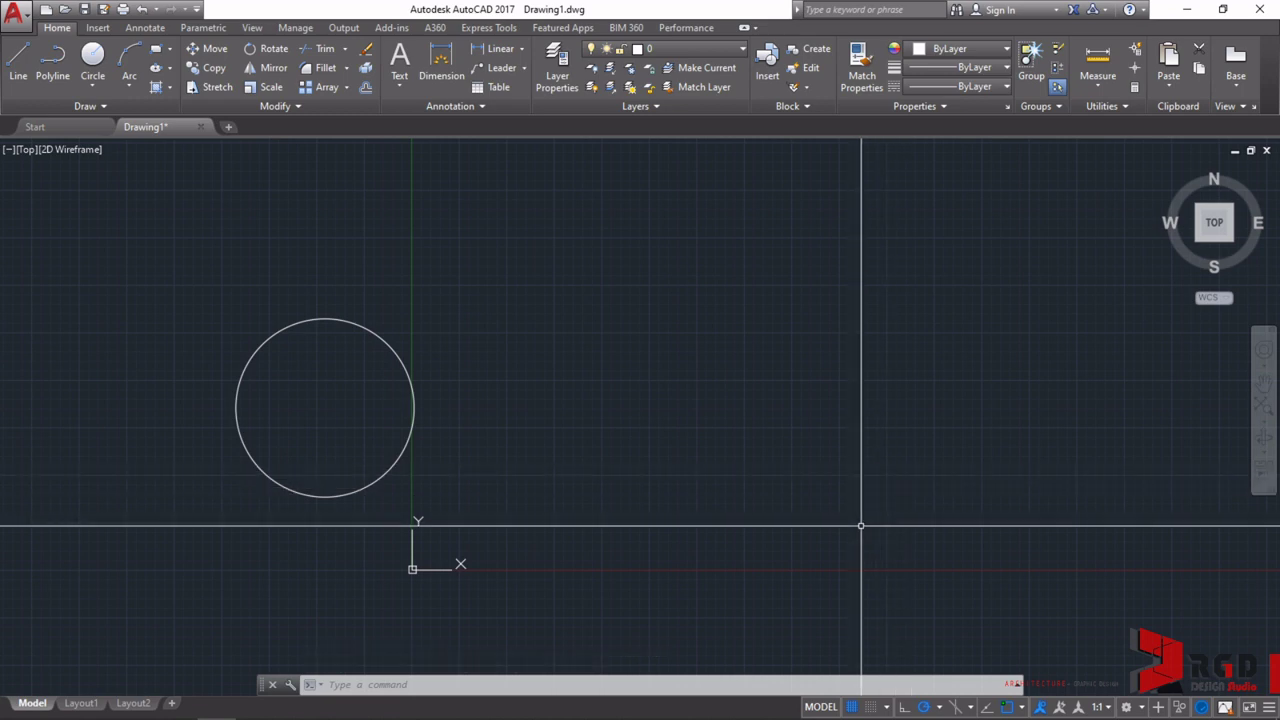
text(c)
key(Return)
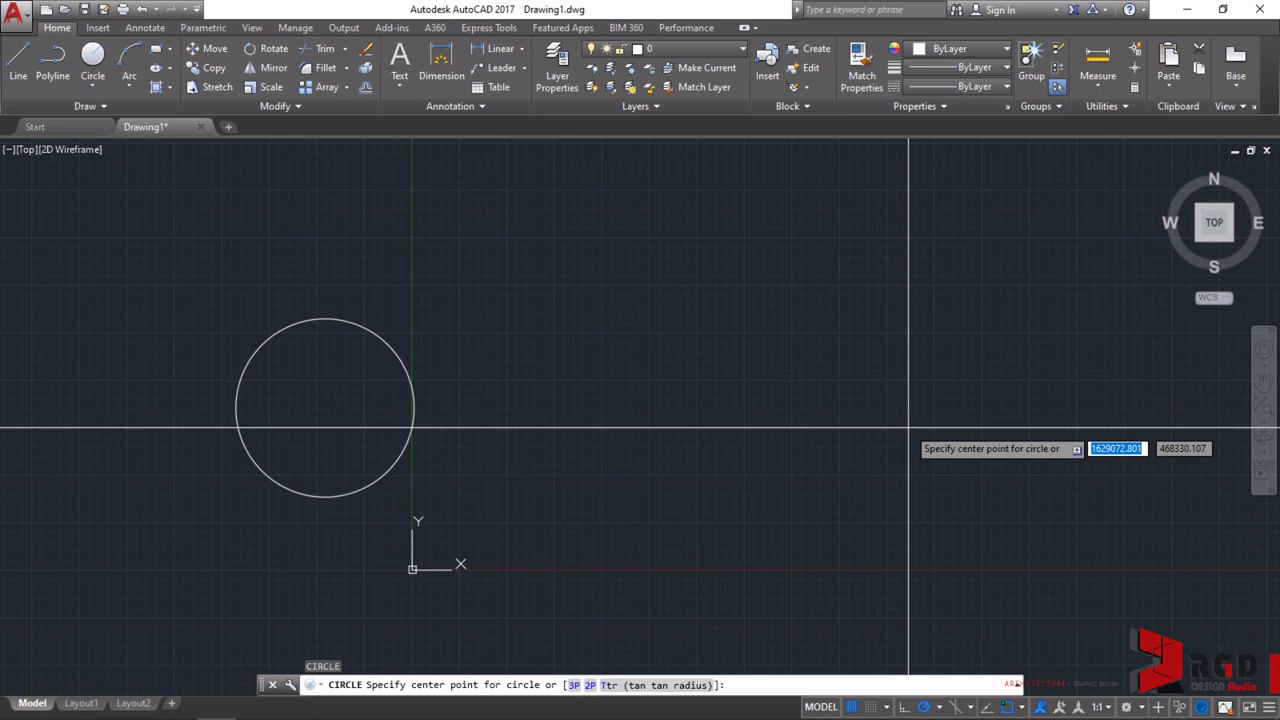
- Place a much larger circle to the right of the first one
click(906, 425)
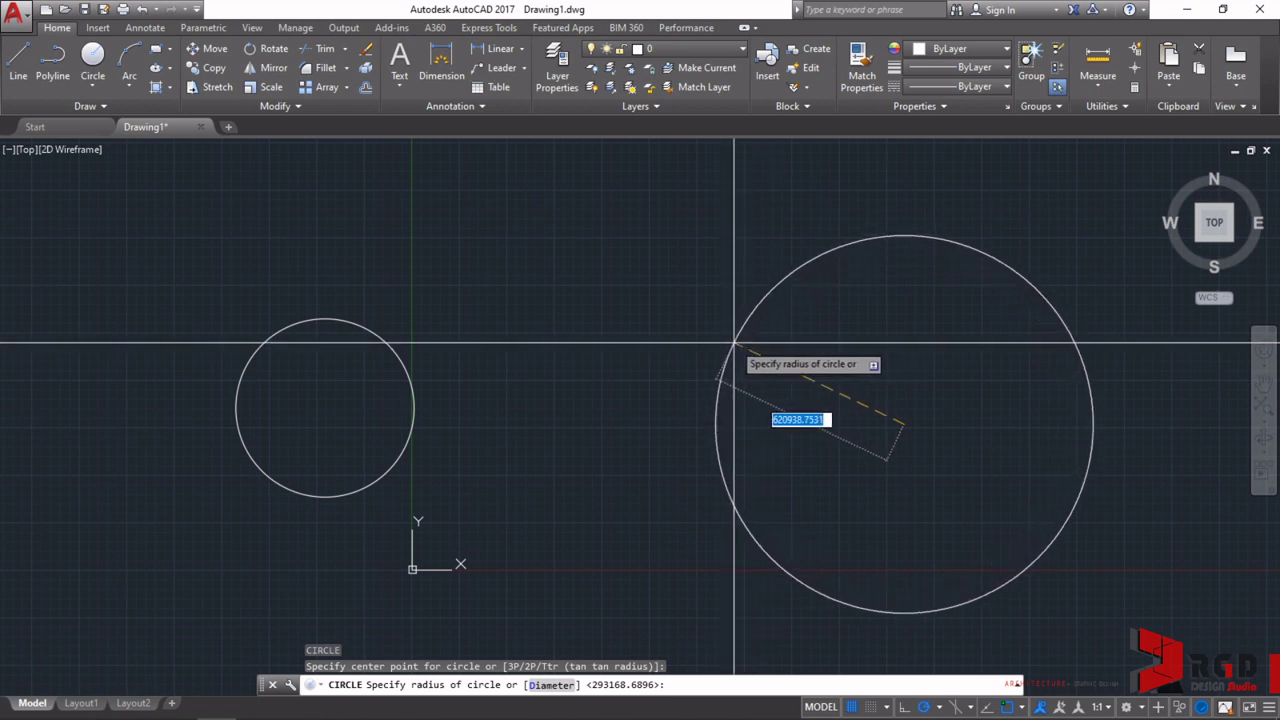
click(727, 342)
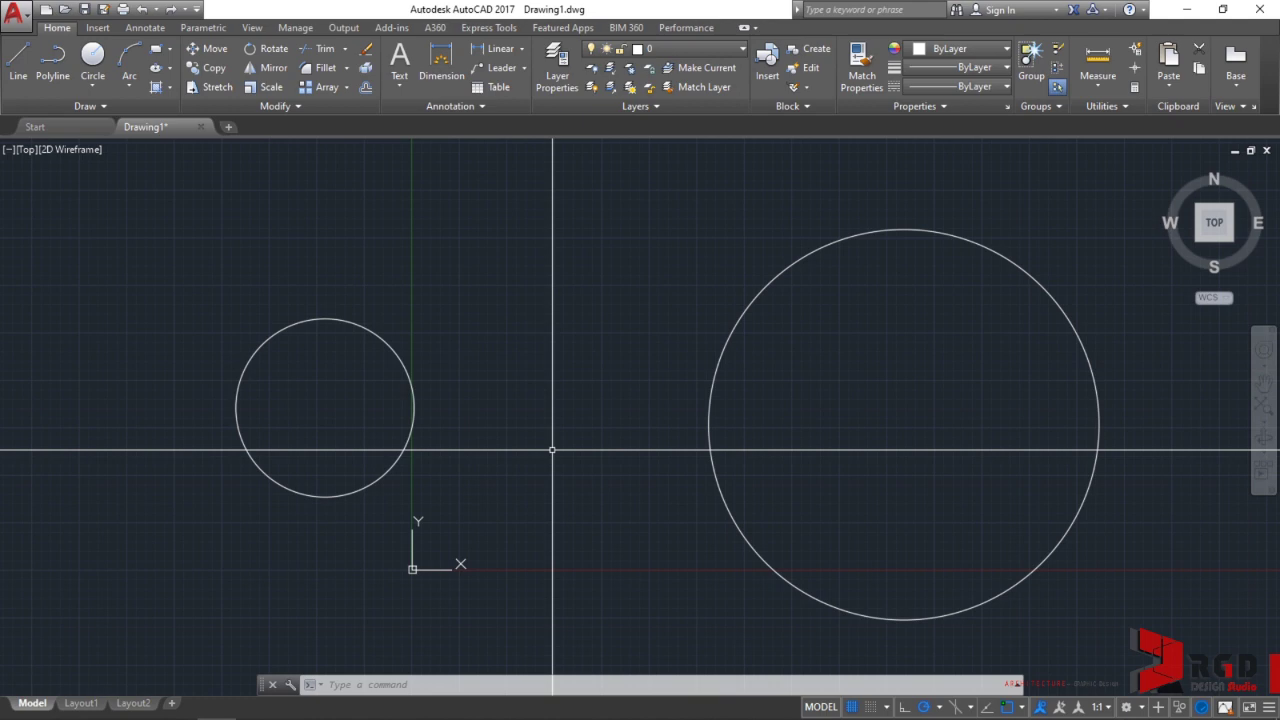
text(E)
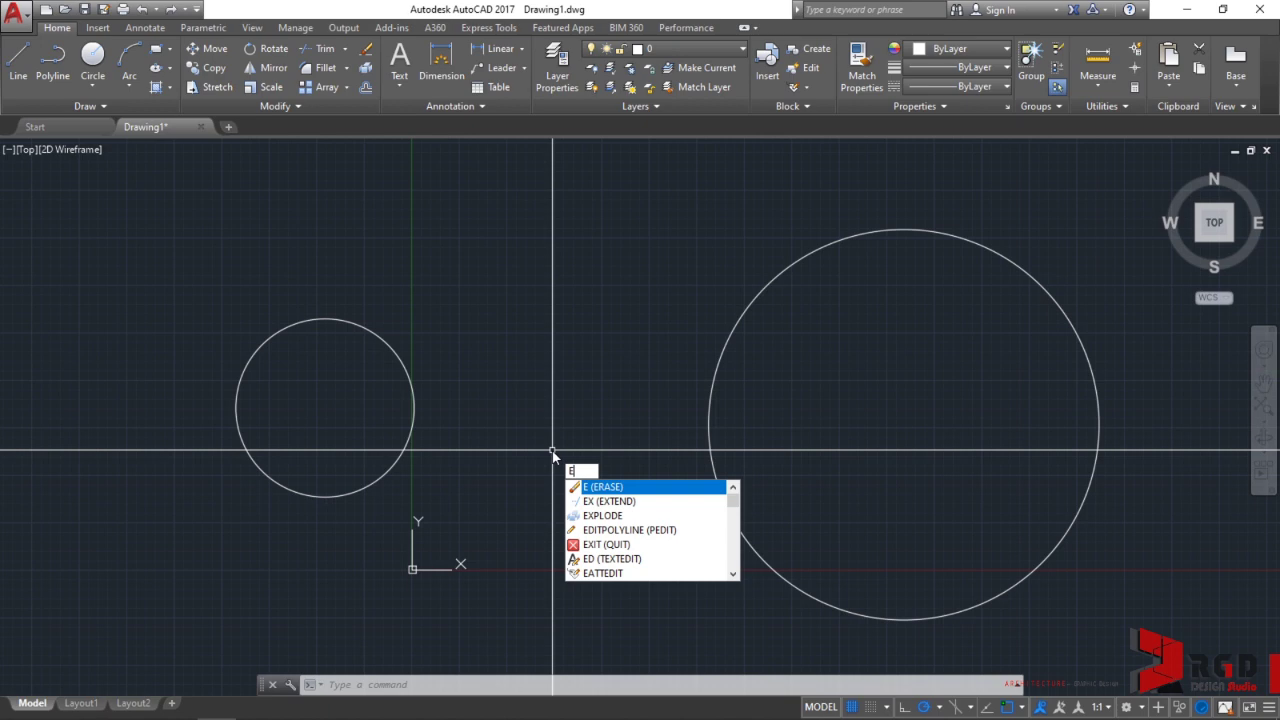
- Erase the small circle on the left with the E command
key(Return)
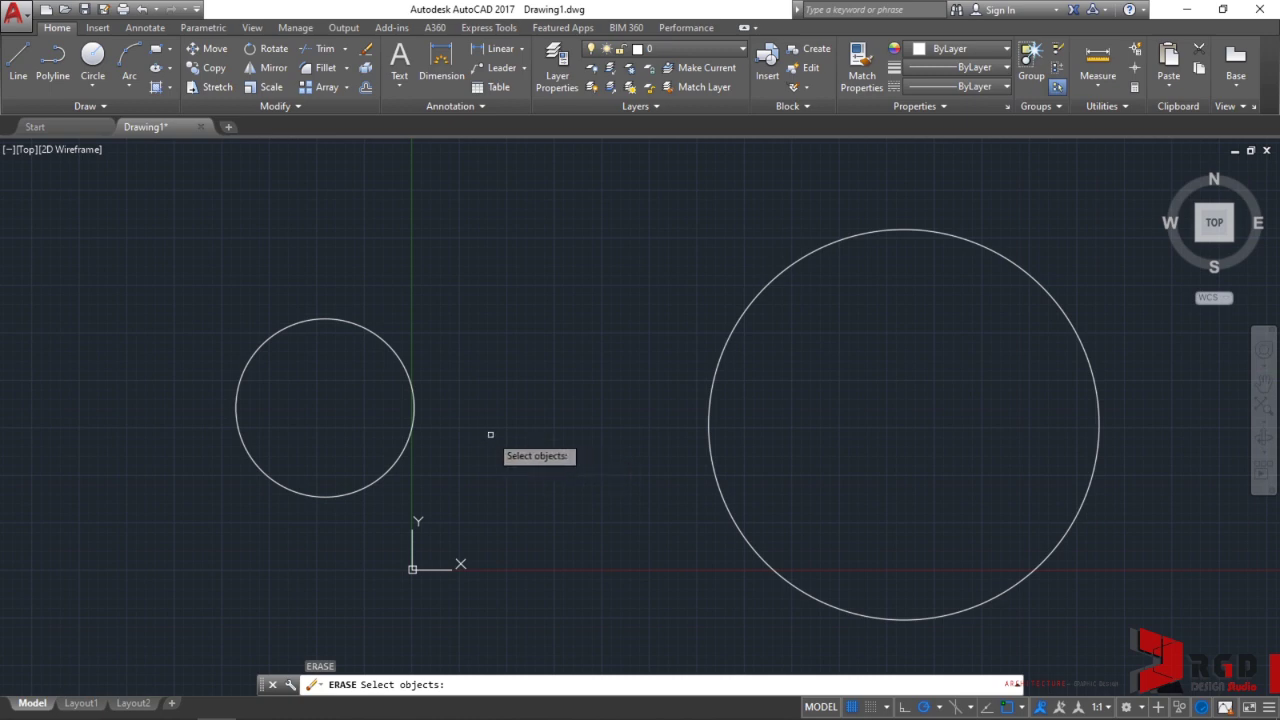
click(413, 418)
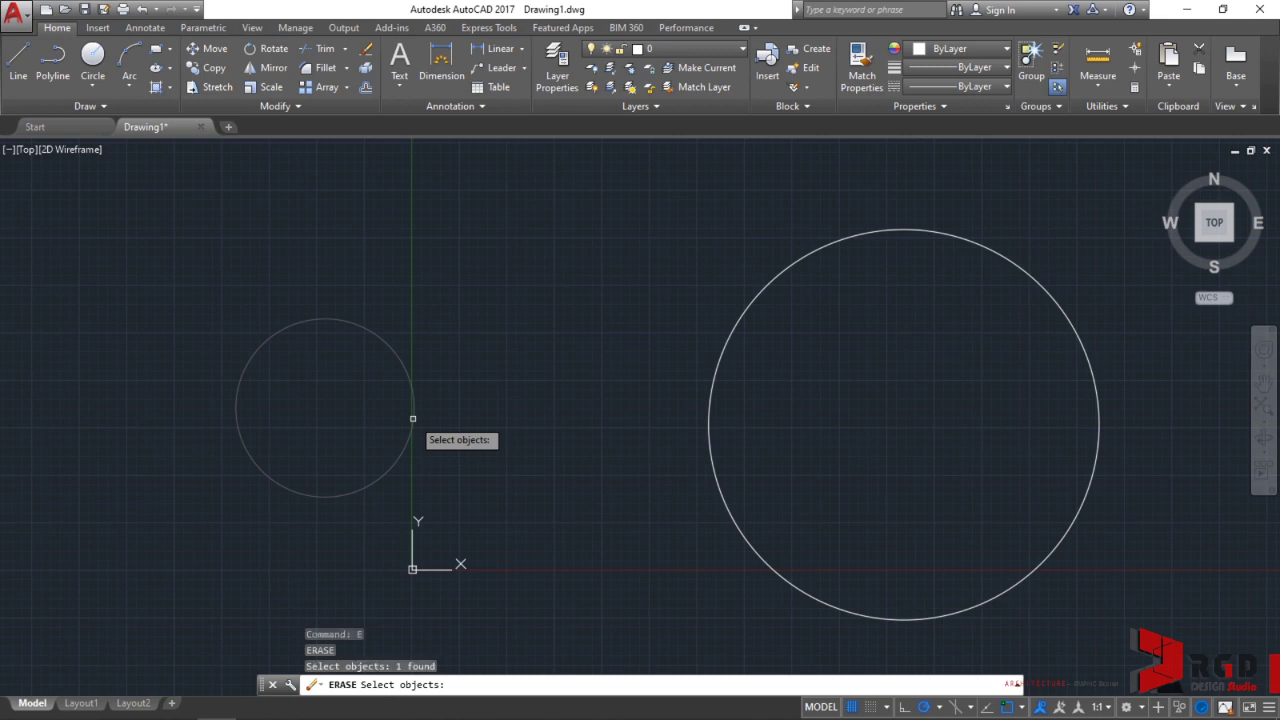
key(Return)
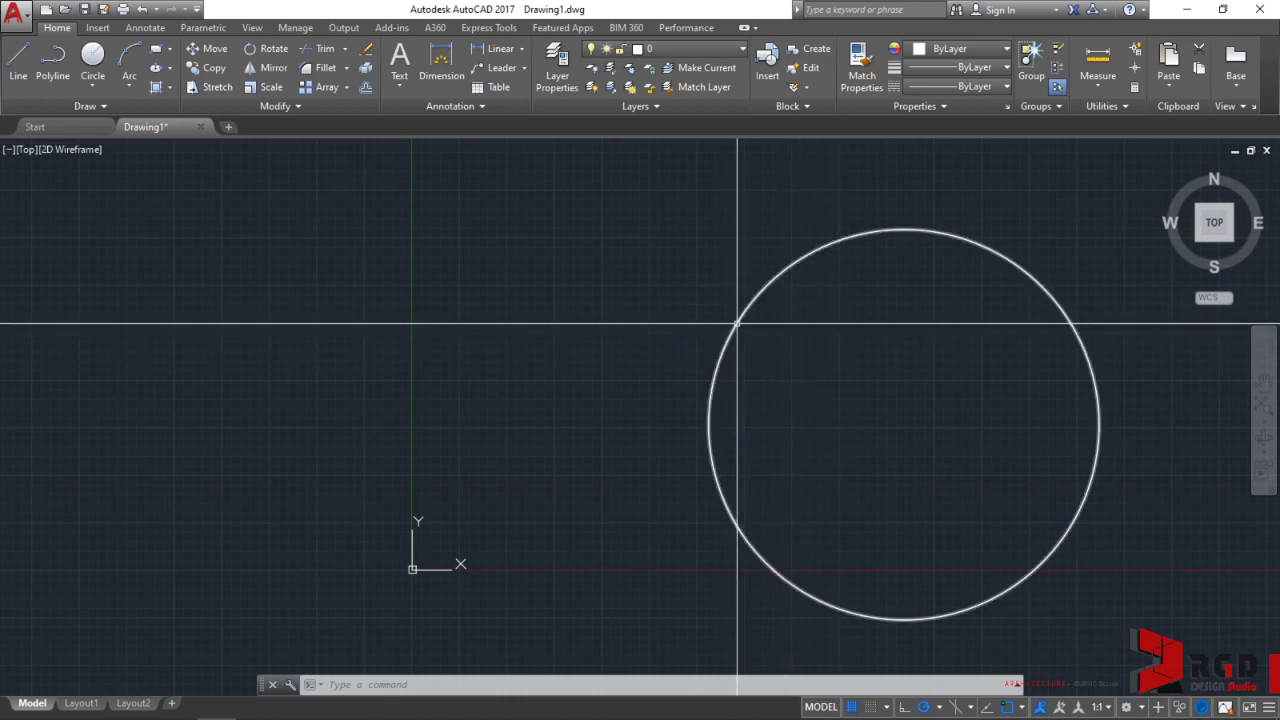
- Erase the remaining large circle with the E command
mouse_move(737, 323)
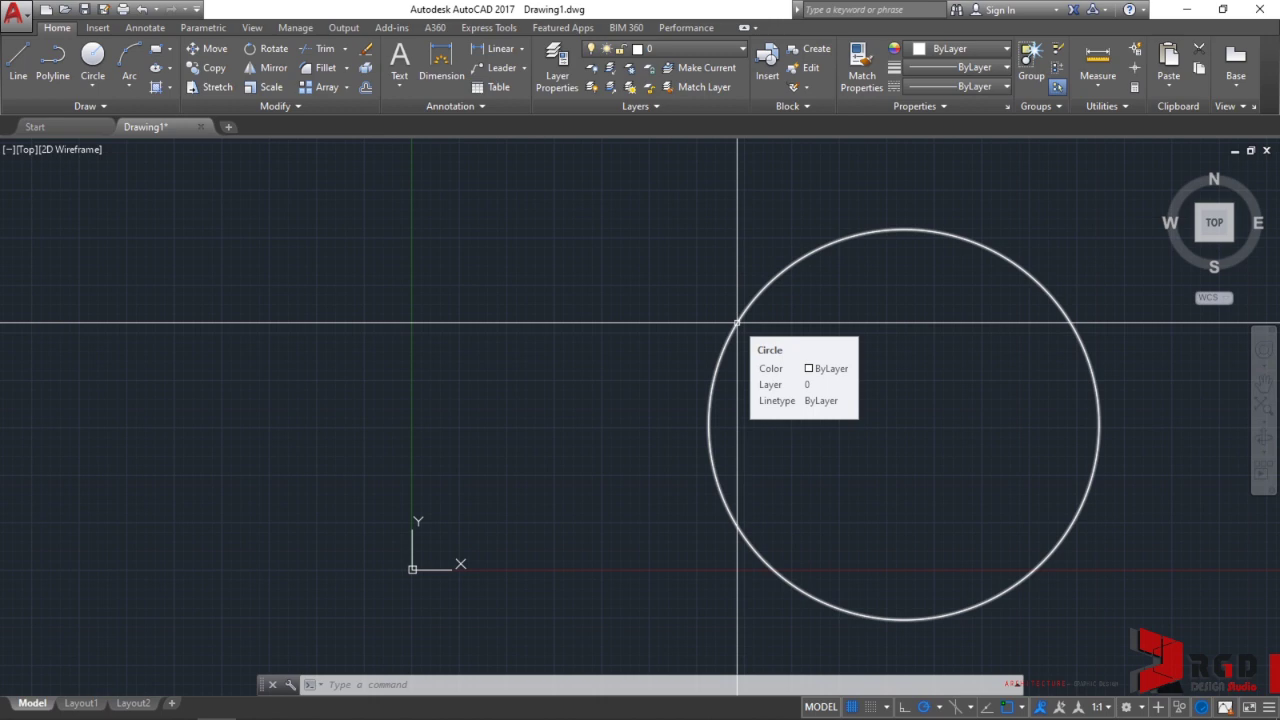
click(737, 323)
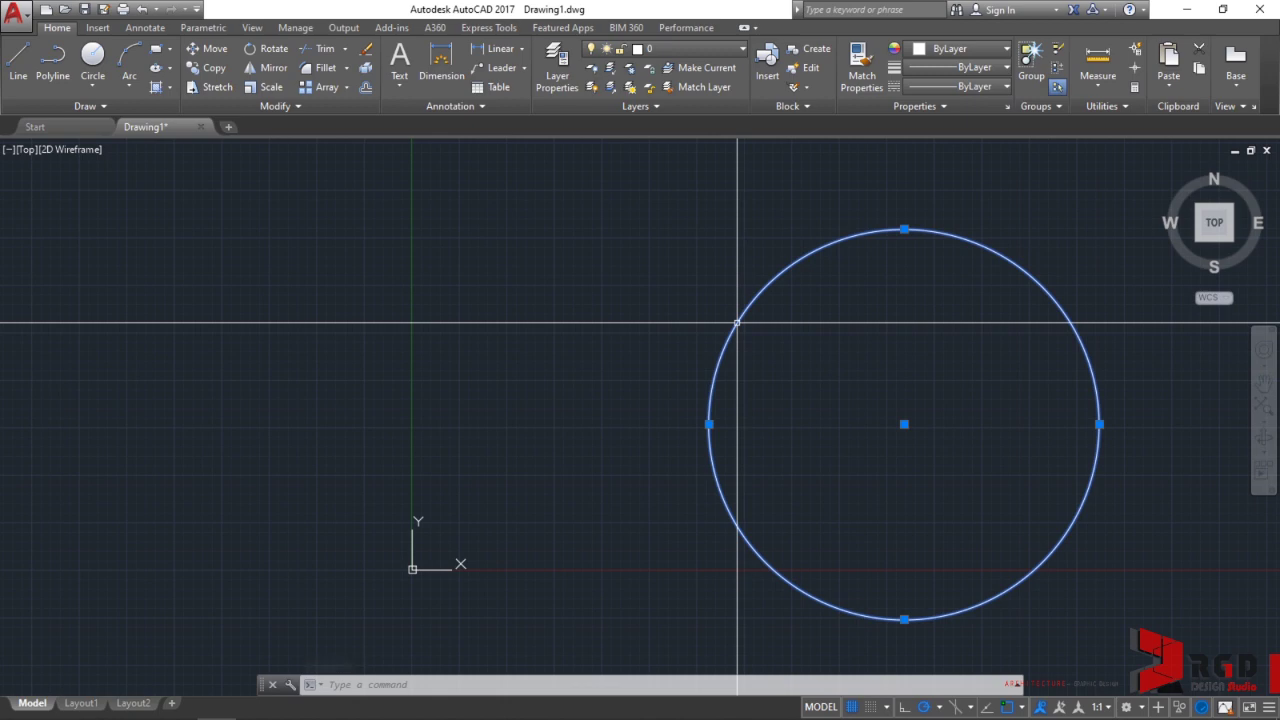
text(E)
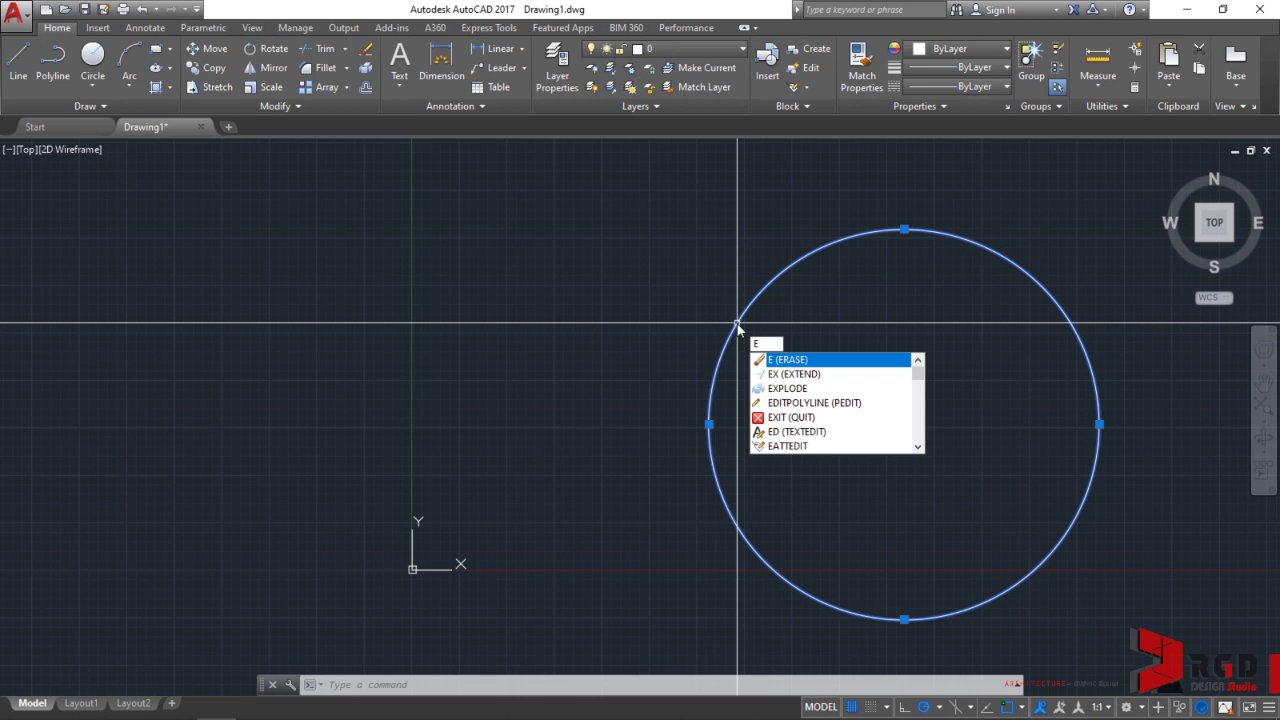
key(Return)
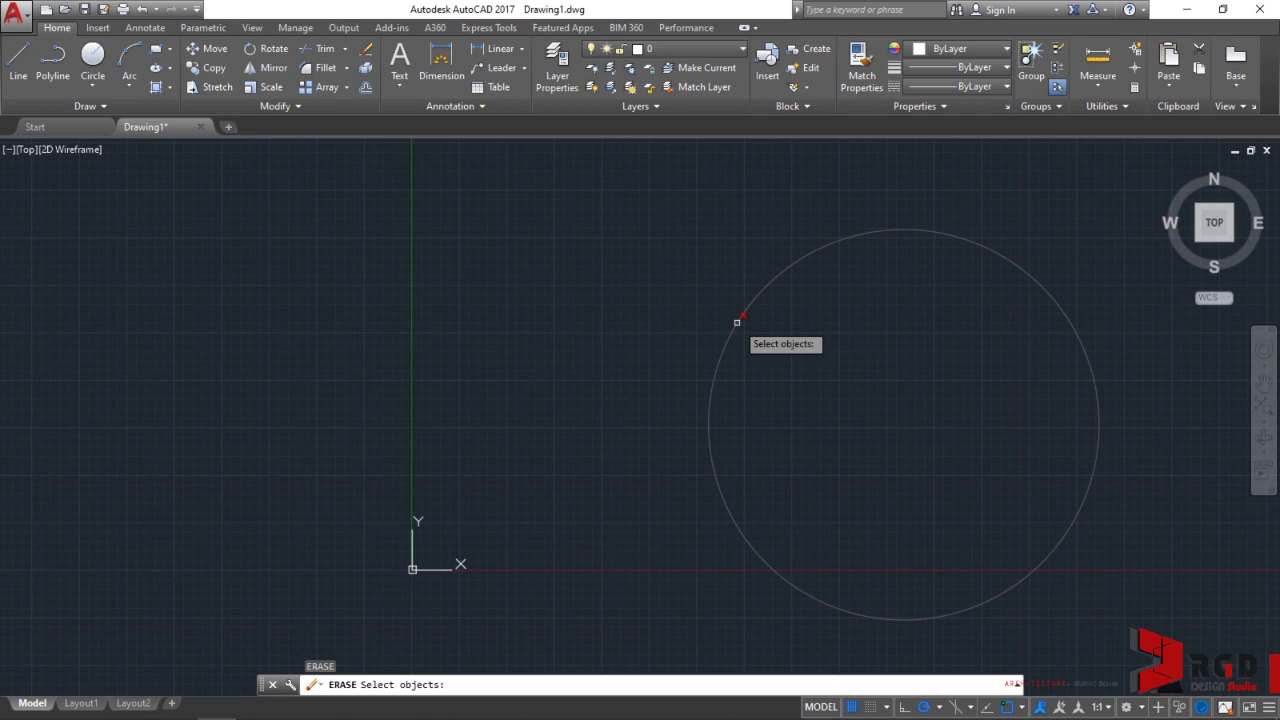
click(737, 322)
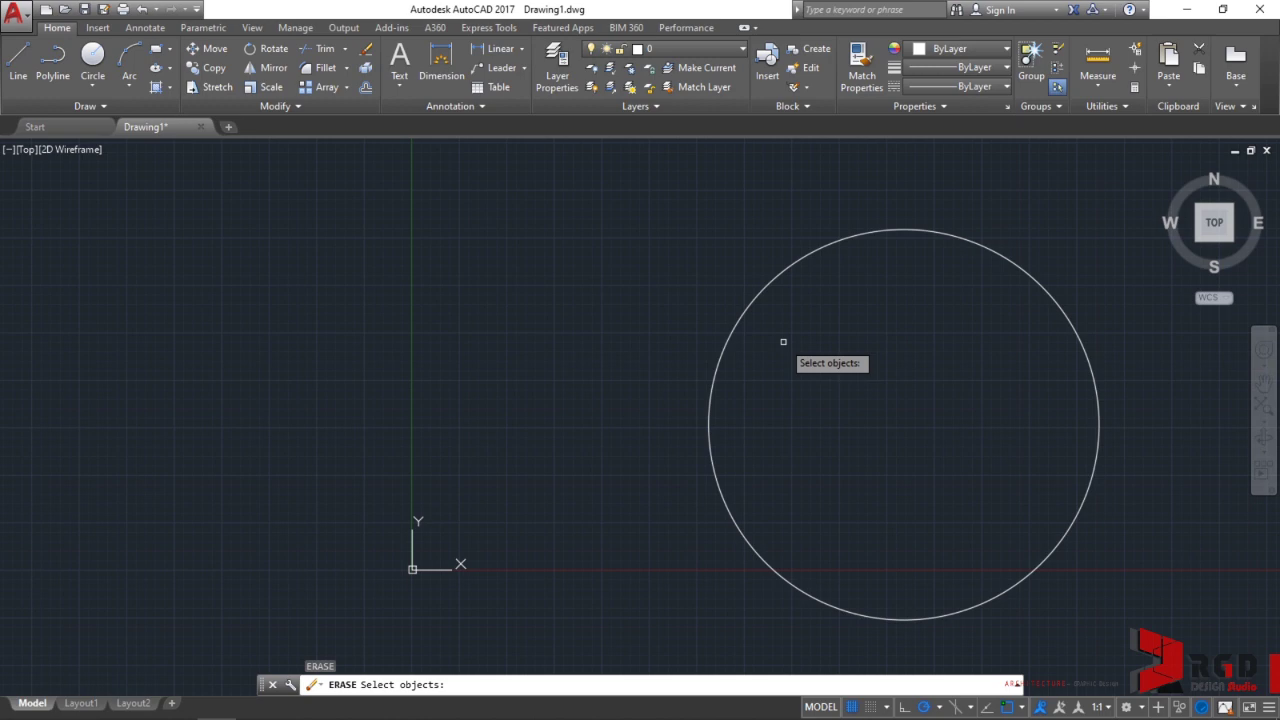
click(727, 337)
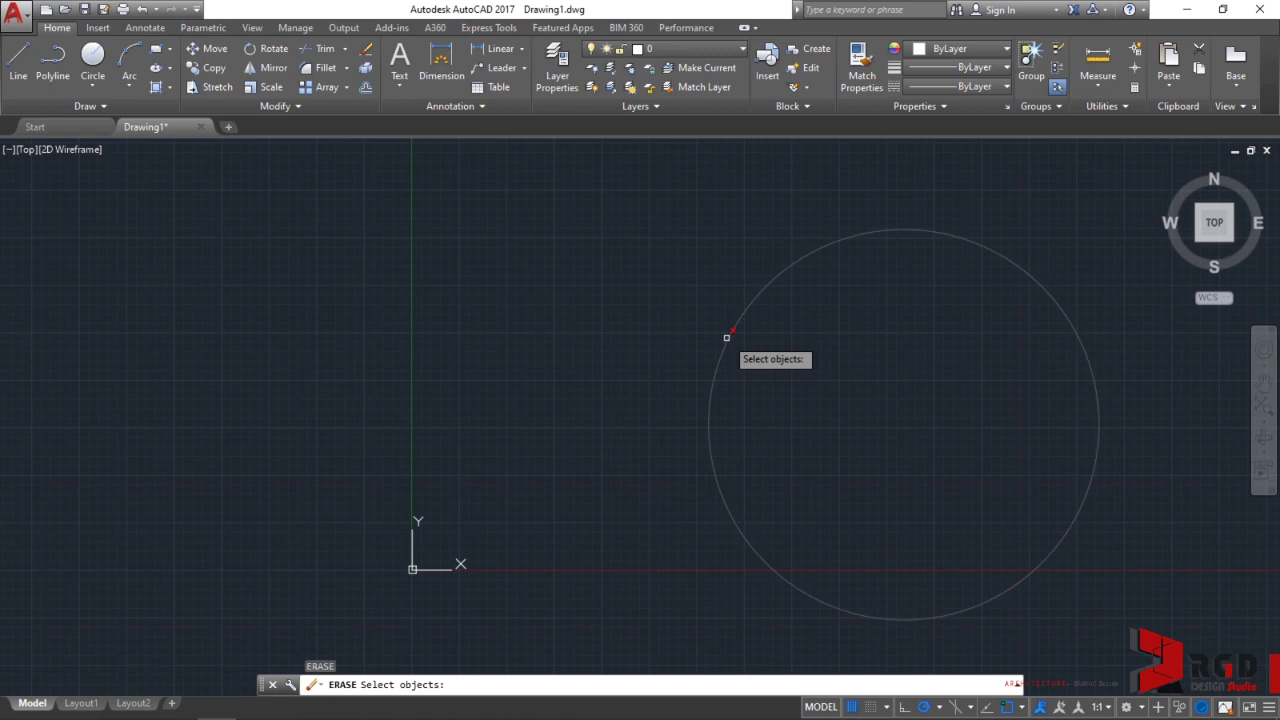
click(728, 340)
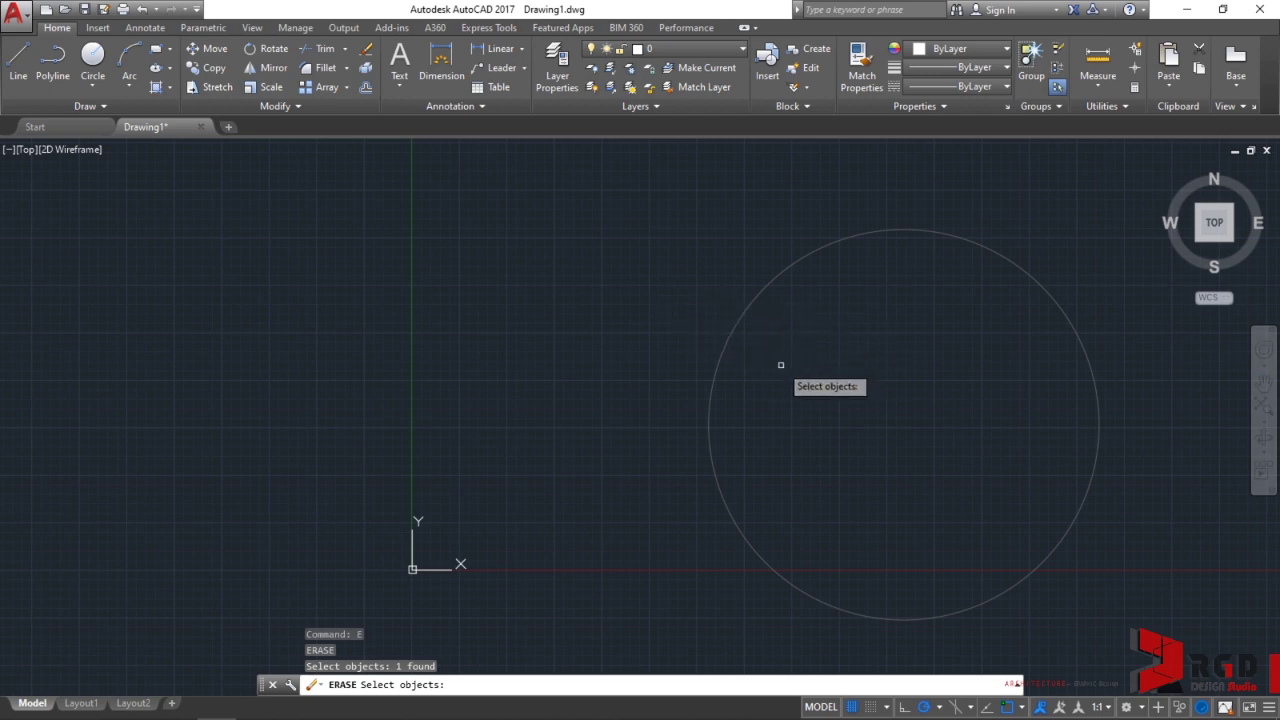
key(Return)
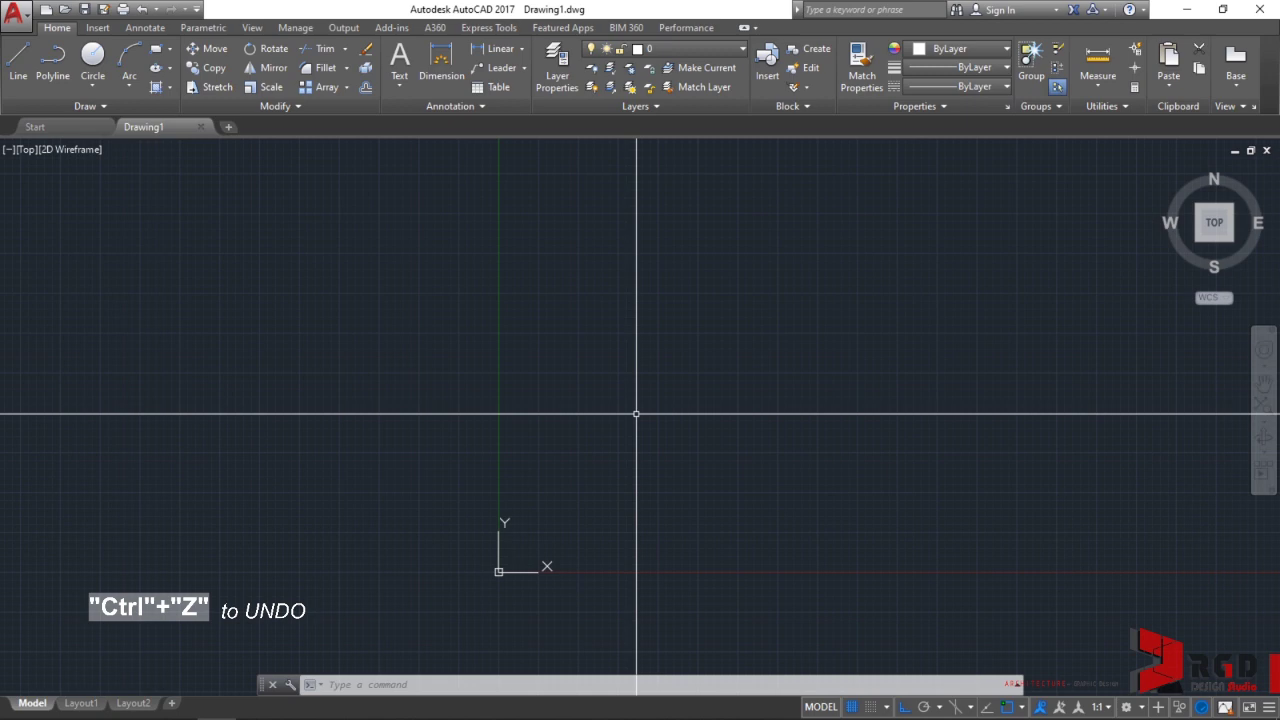
- Undo the last two erasures with Ctrl+Z to bring the circles back
key(ctrl+z)
key(ctrl+z)
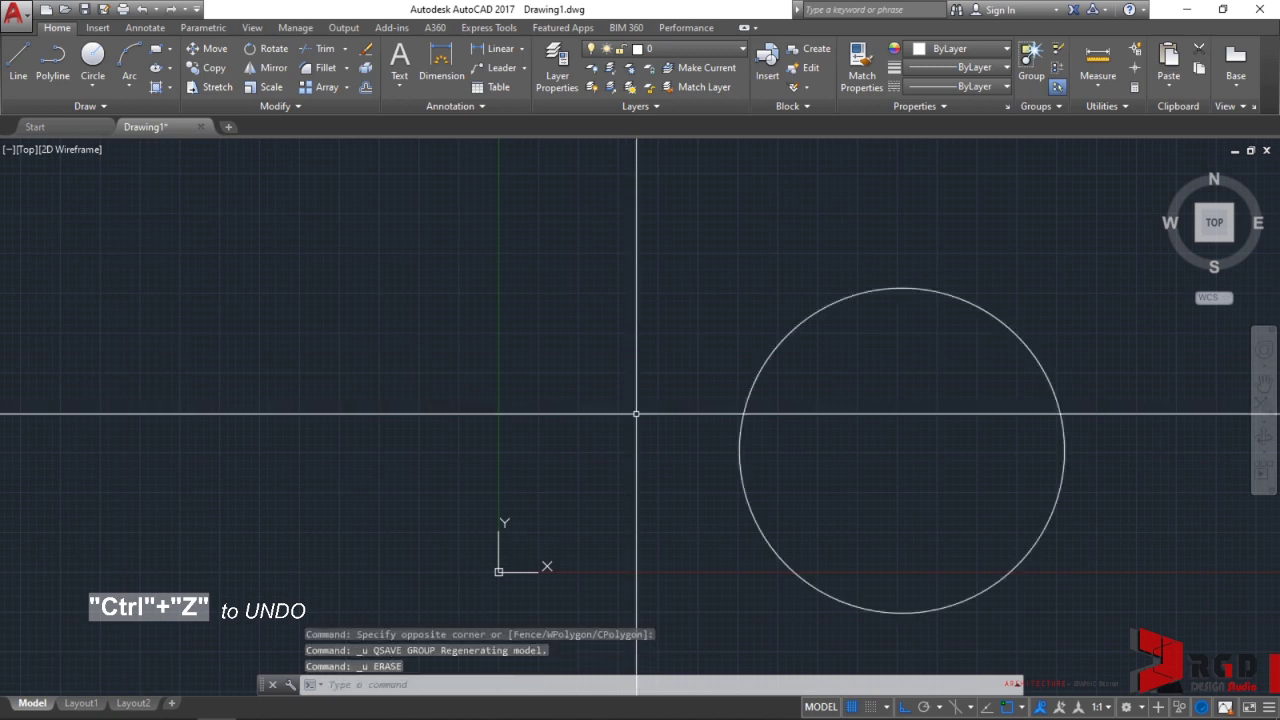
key(ctrl+z)
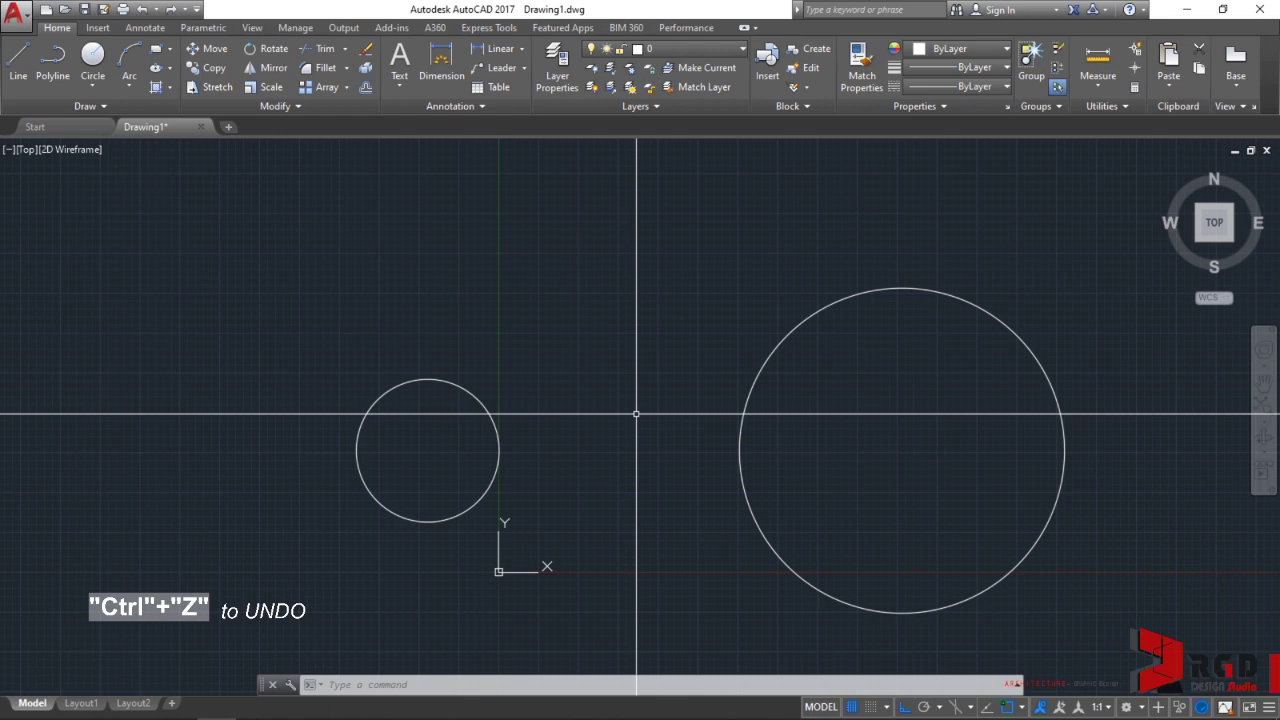
- Re-enable Noun/verb selection in the Options dialog and accept with OK
right_click(636, 413)
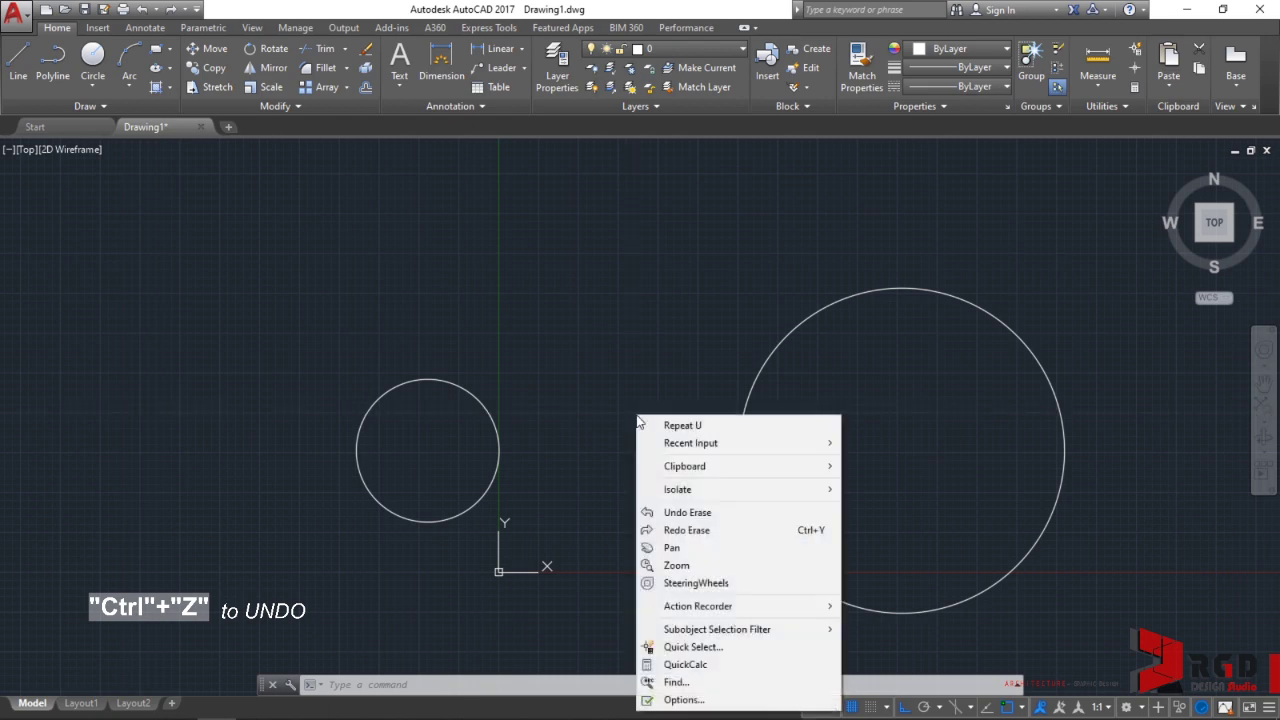
click(684, 700)
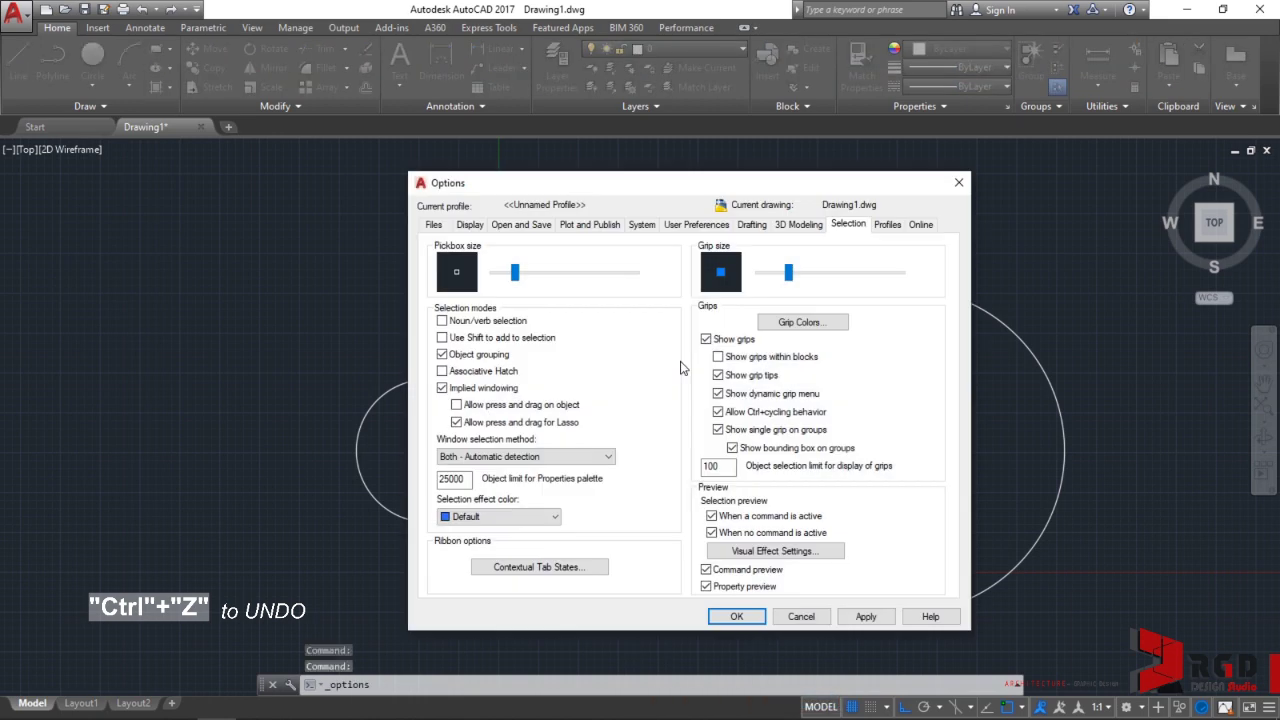
click(444, 322)
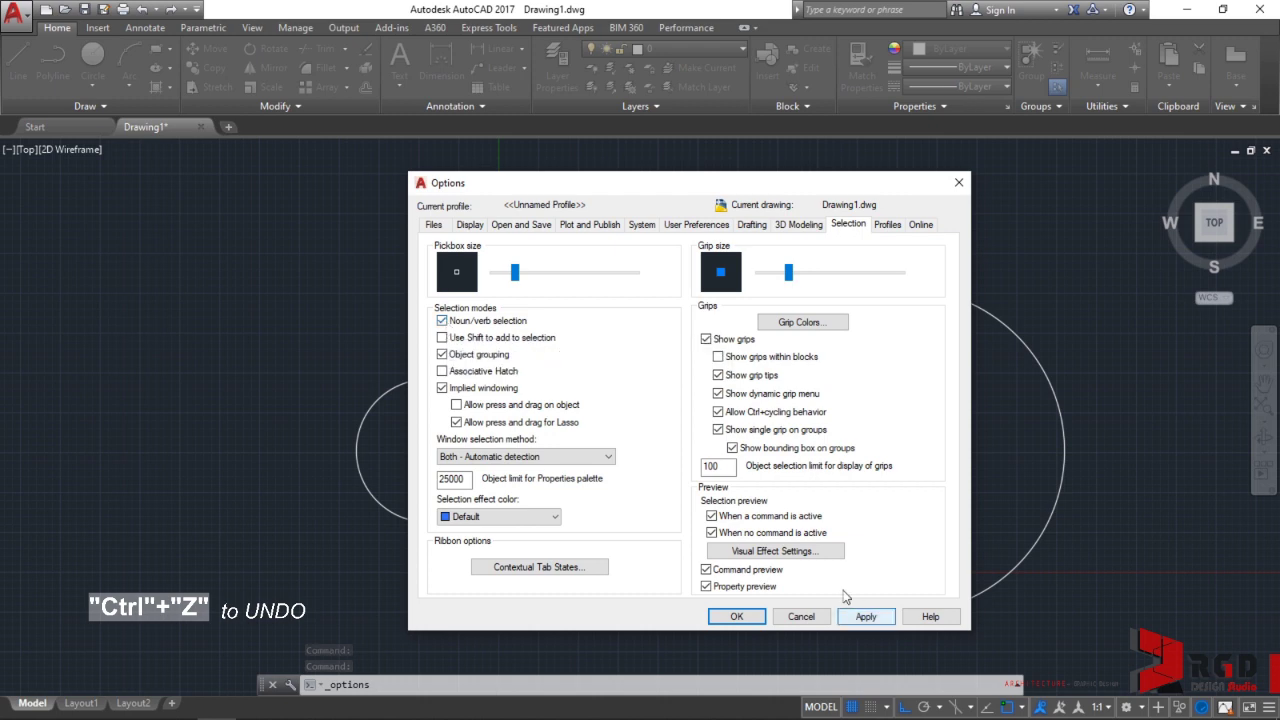
click(737, 616)
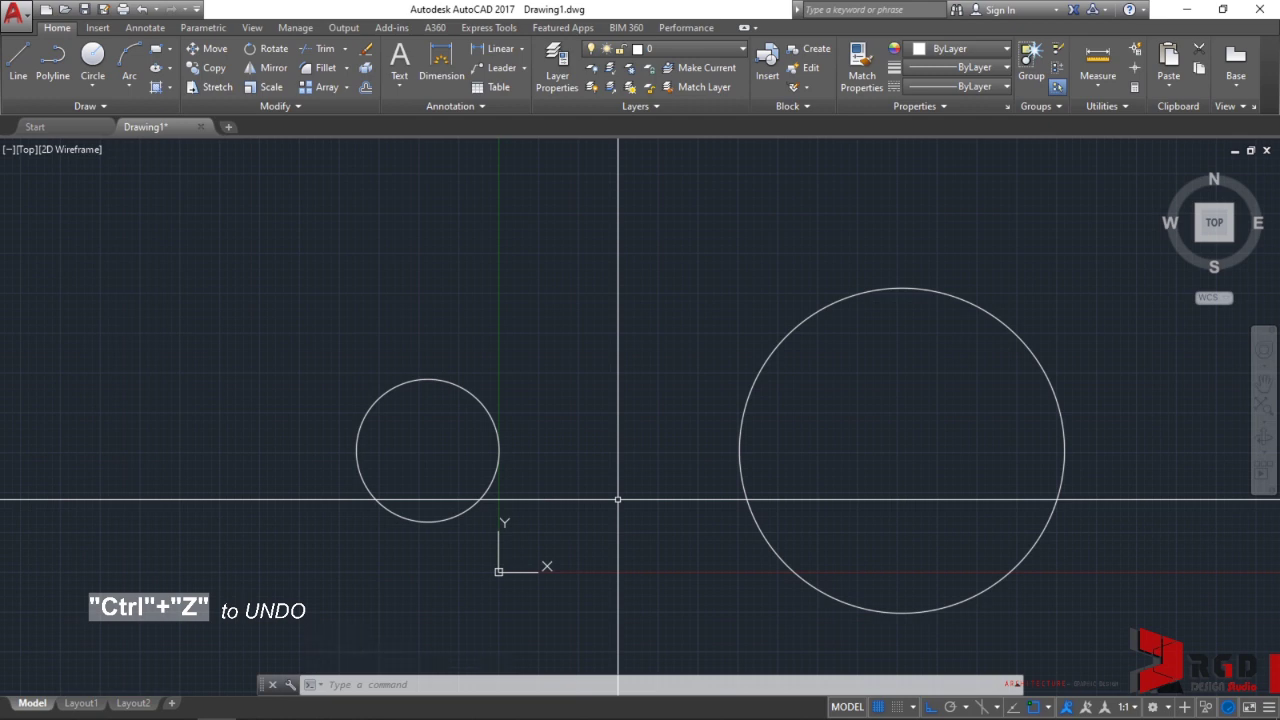
- Erase the small circle with E, then preselect the large circle and press Delete
text(E)
key(Return)
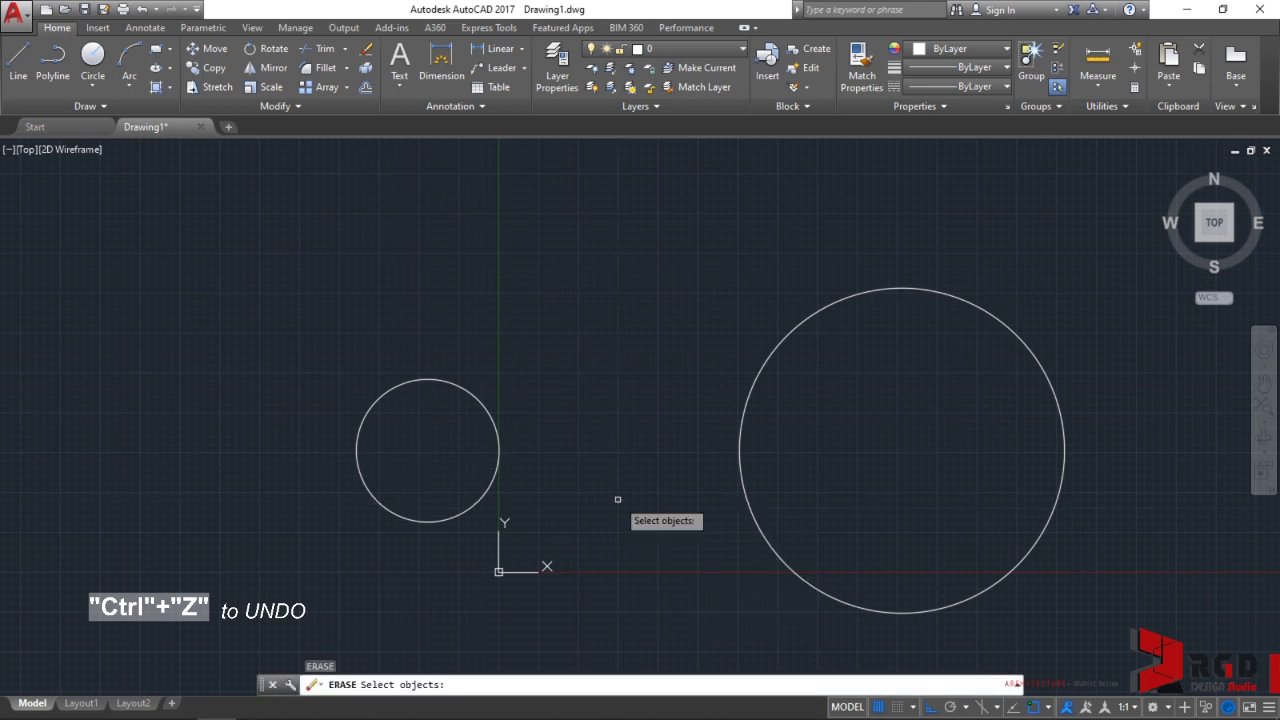
click(491, 419)
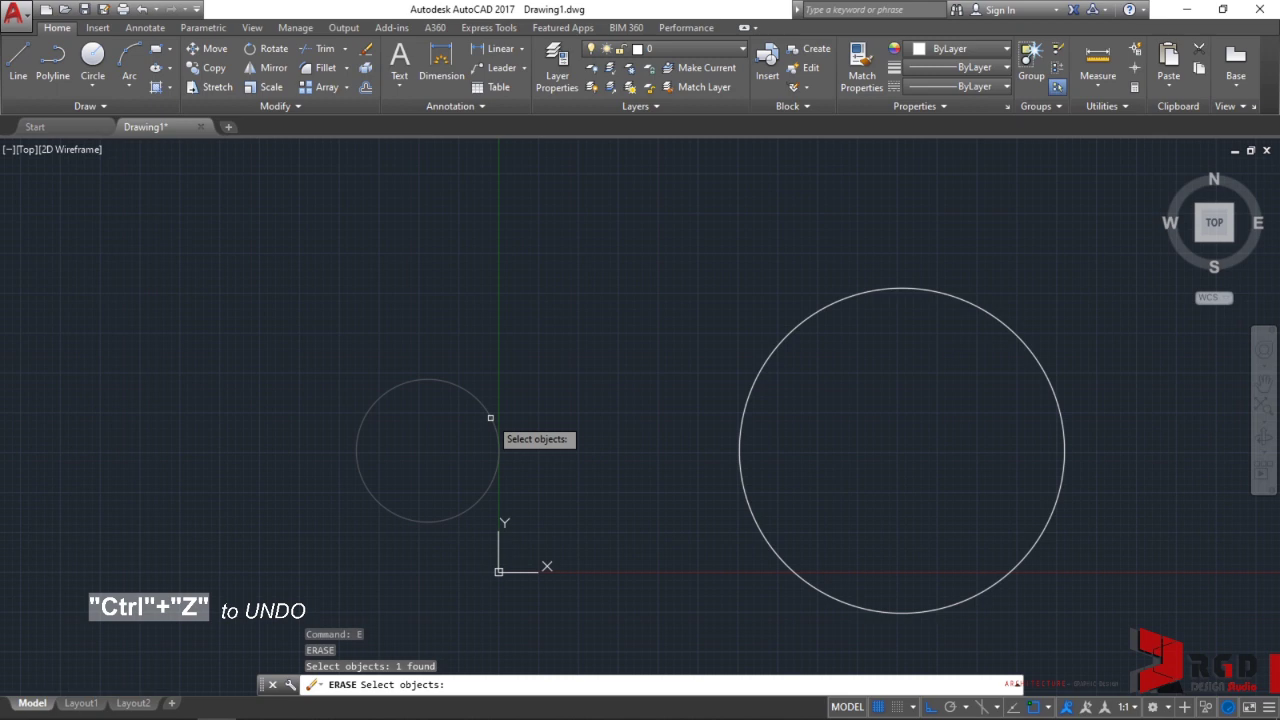
key(Return)
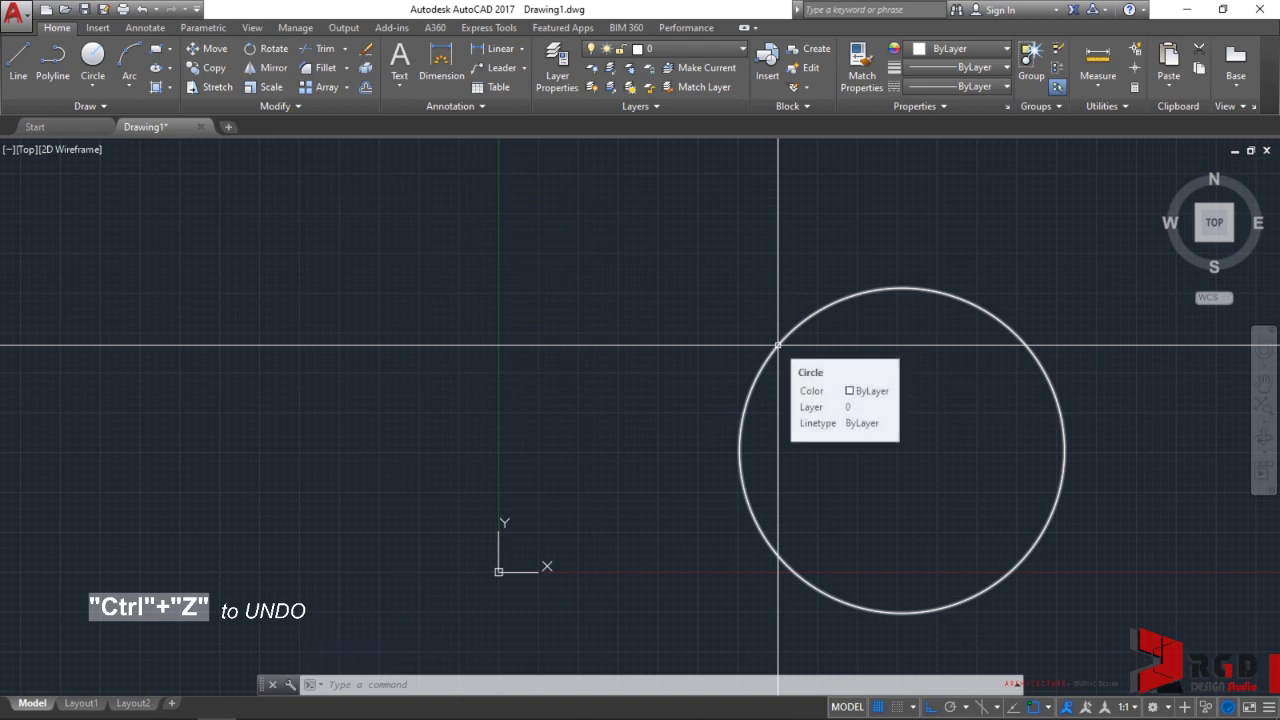
click(778, 345)
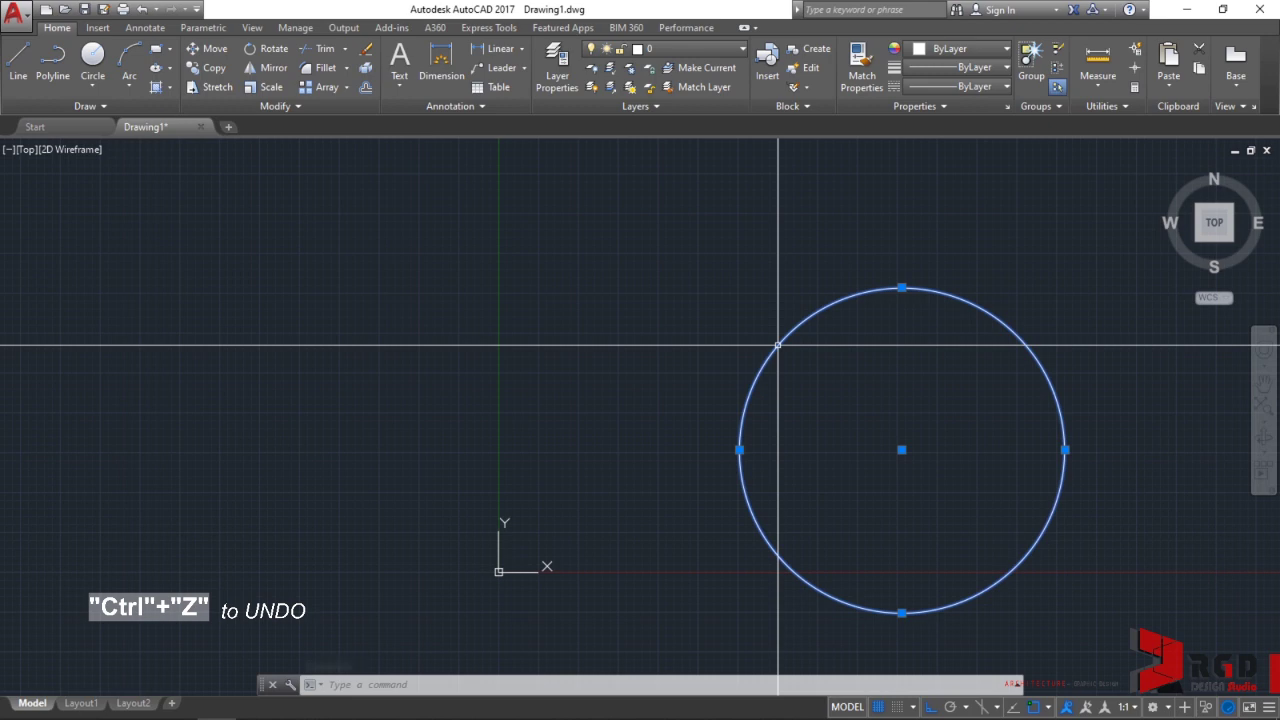
key(Delete)
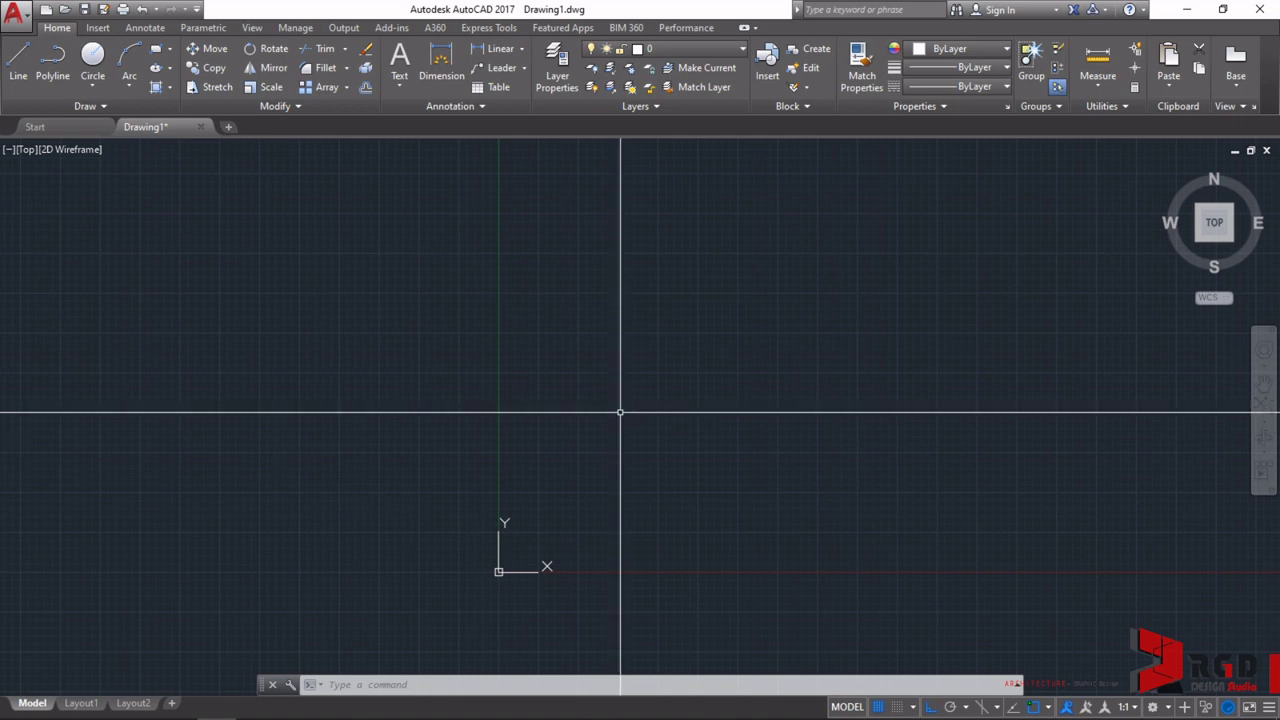
right_click(621, 433)
click(683, 704)
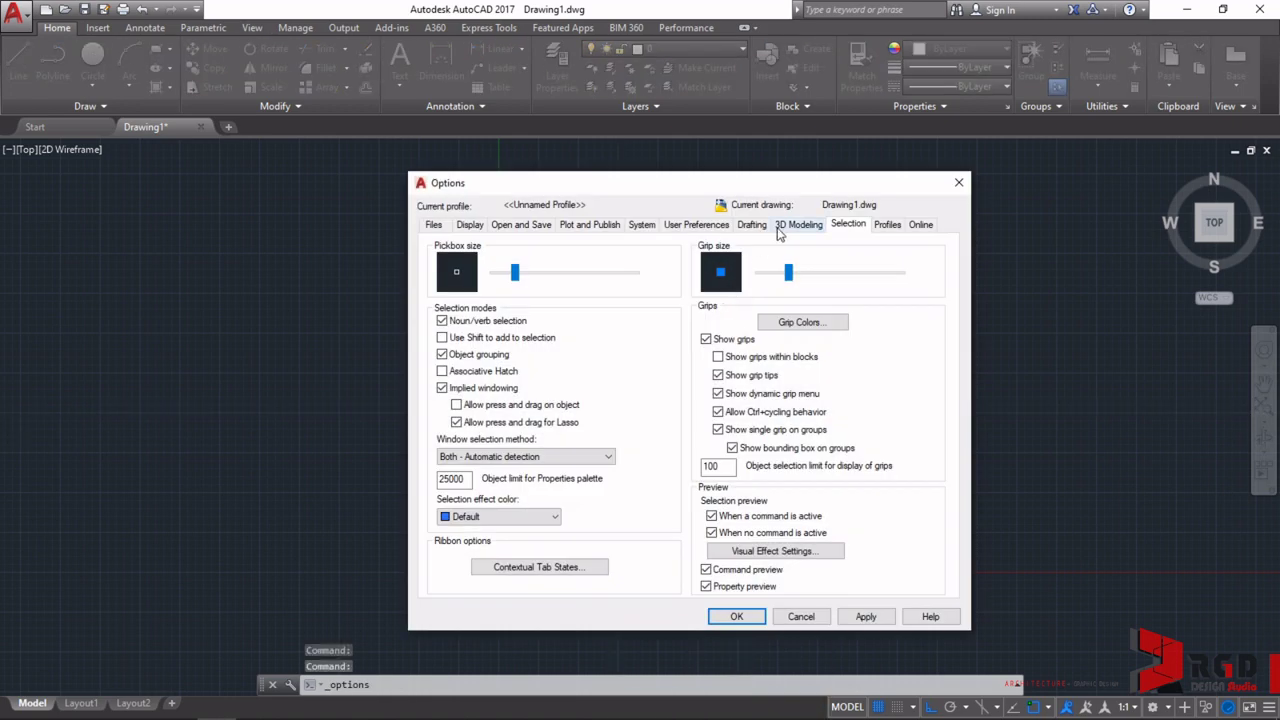
click(692, 226)
click(532, 308)
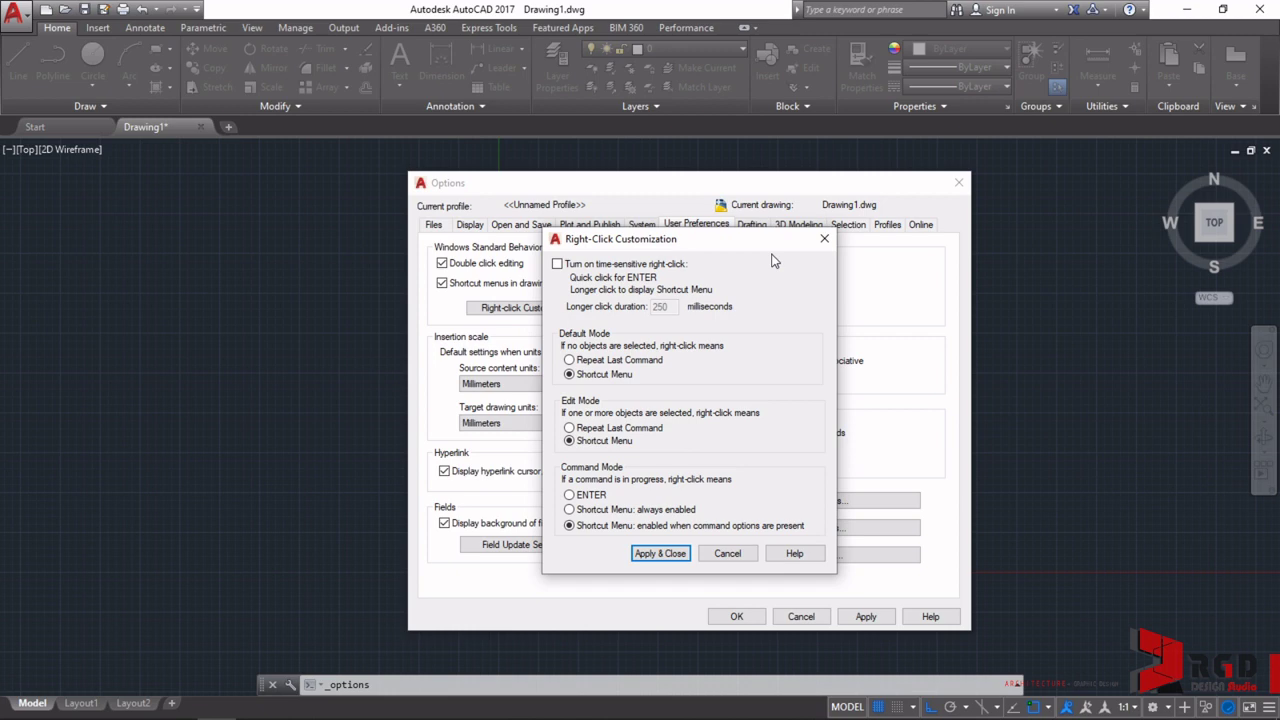
click(727, 553)
click(803, 617)
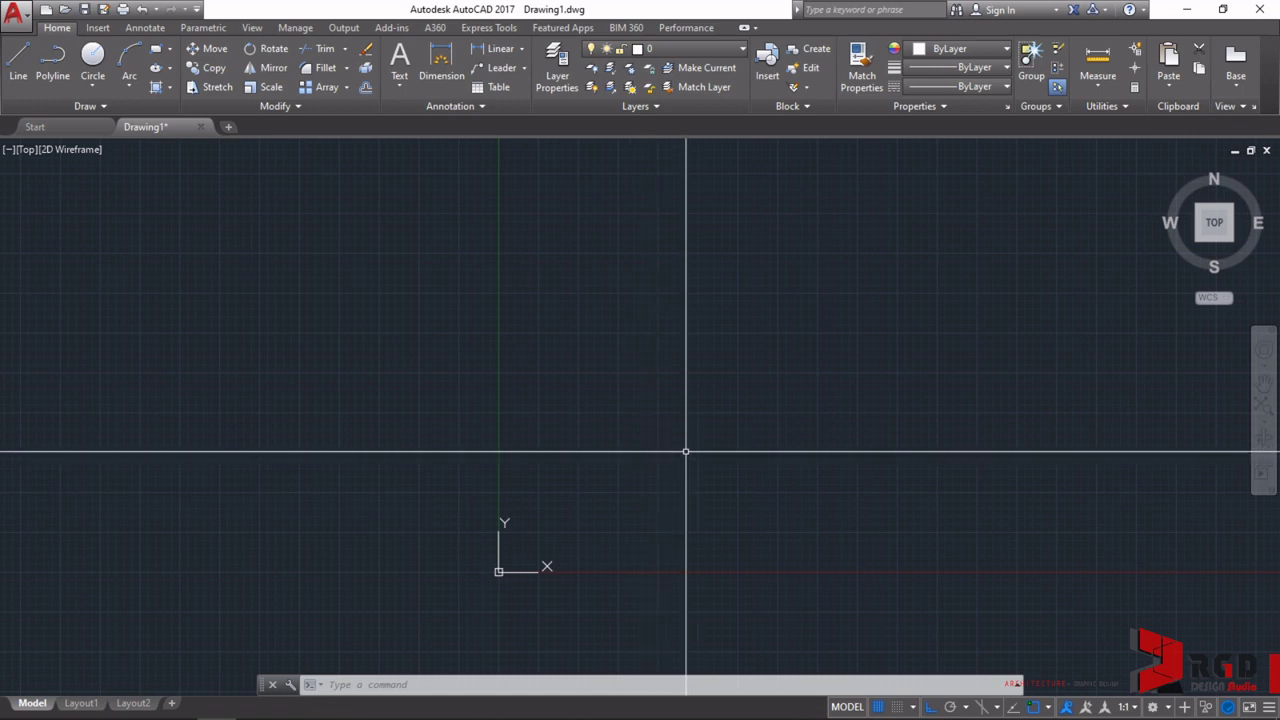
- Zoom in and out with the mouse wheel, ending with the origin back in view
scroll(685, 452, up, 2)
scroll(685, 452, down, 5)
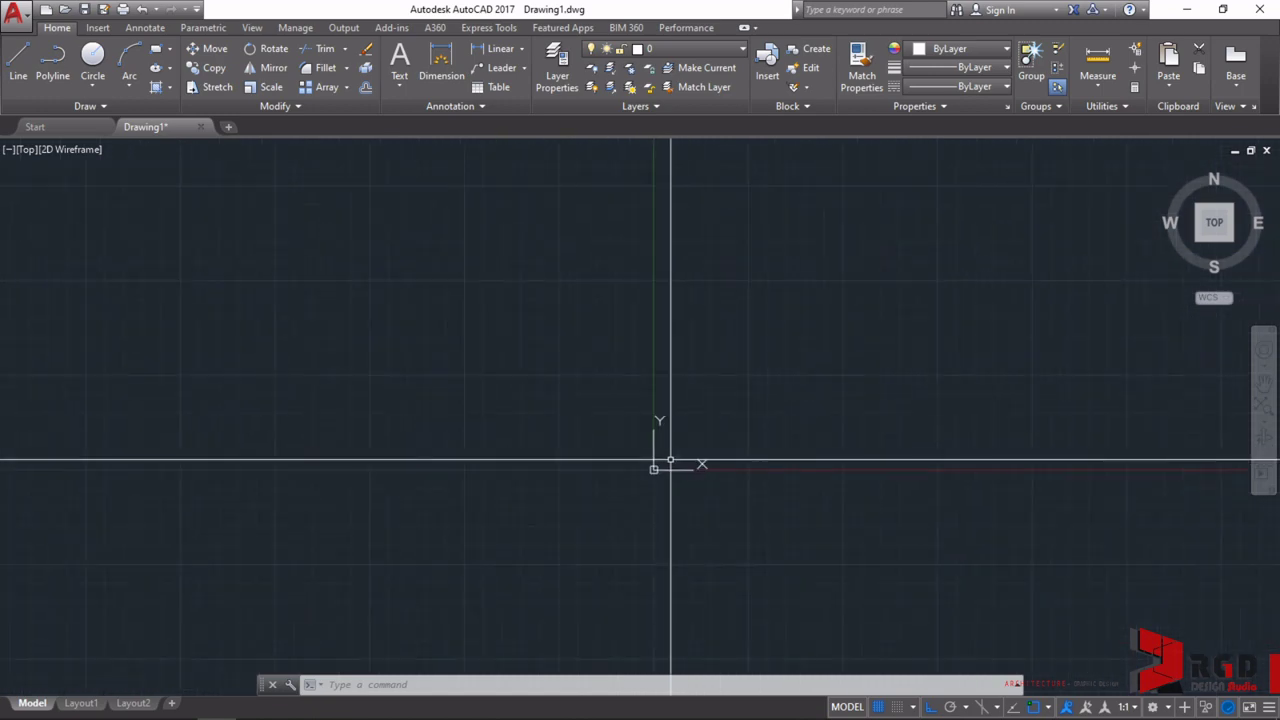
scroll(669, 457, up, 4)
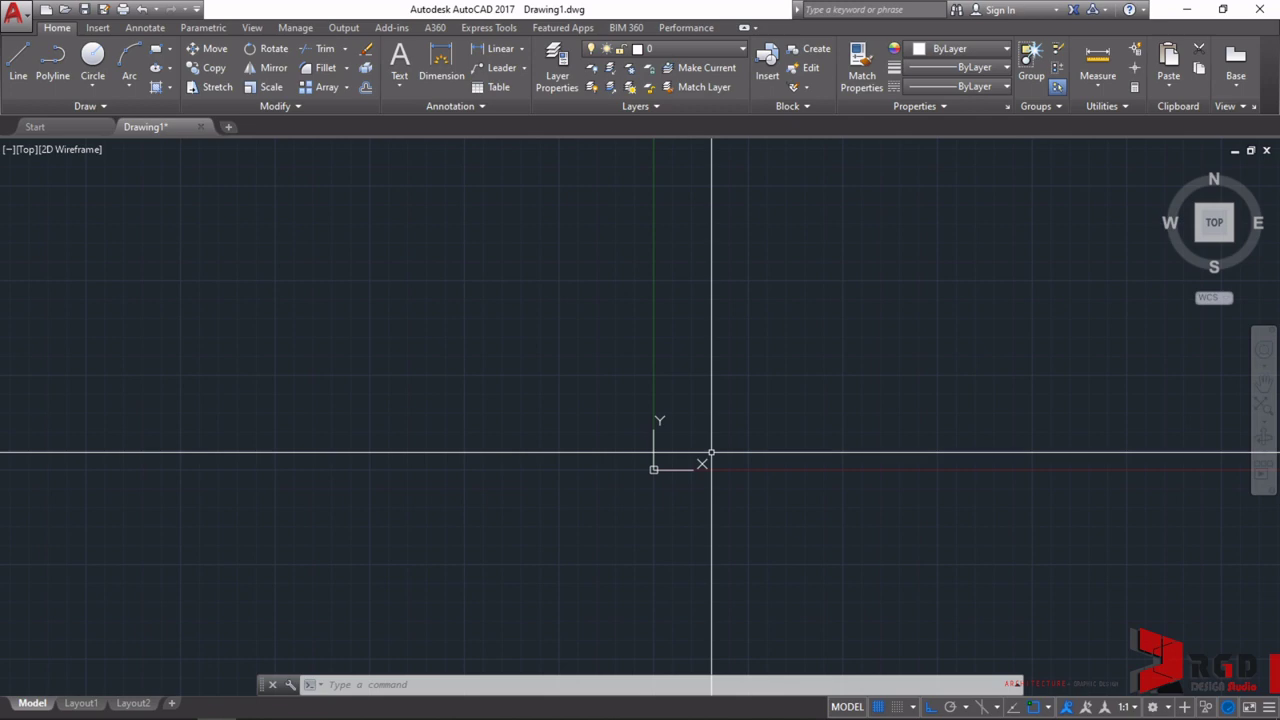
scroll(710, 453, up, 6)
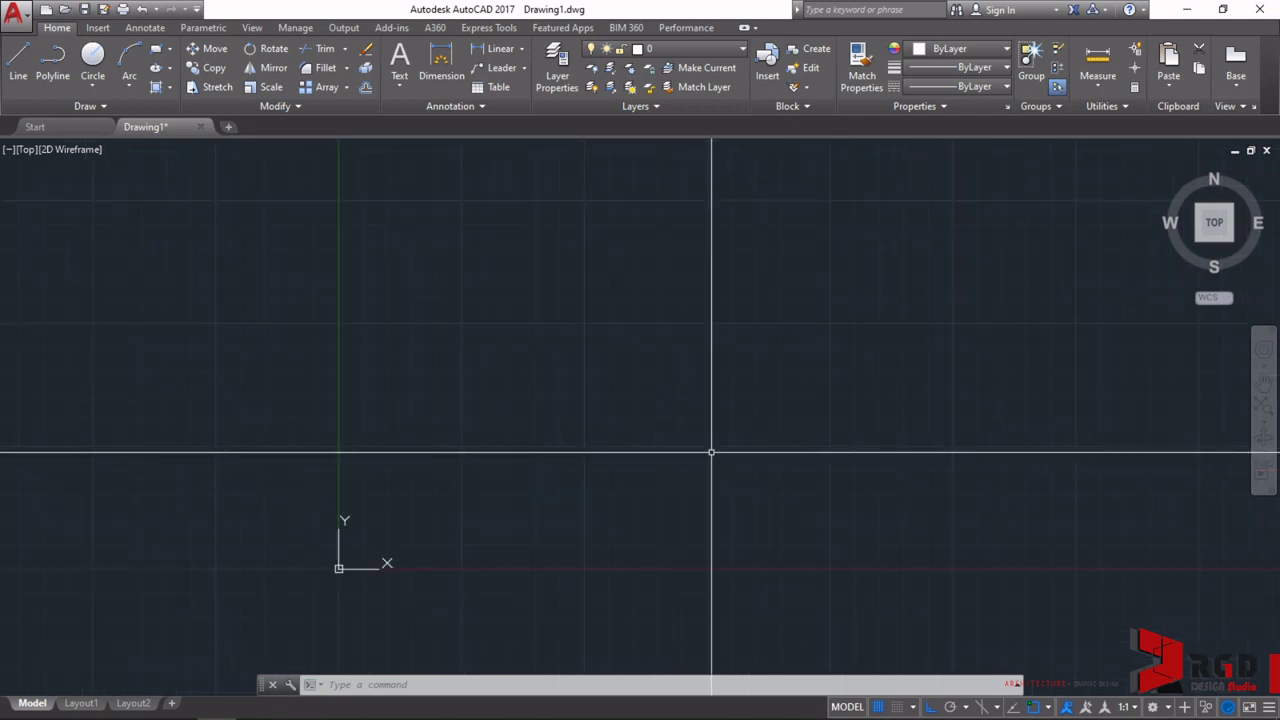
scroll(710, 452, up, 2)
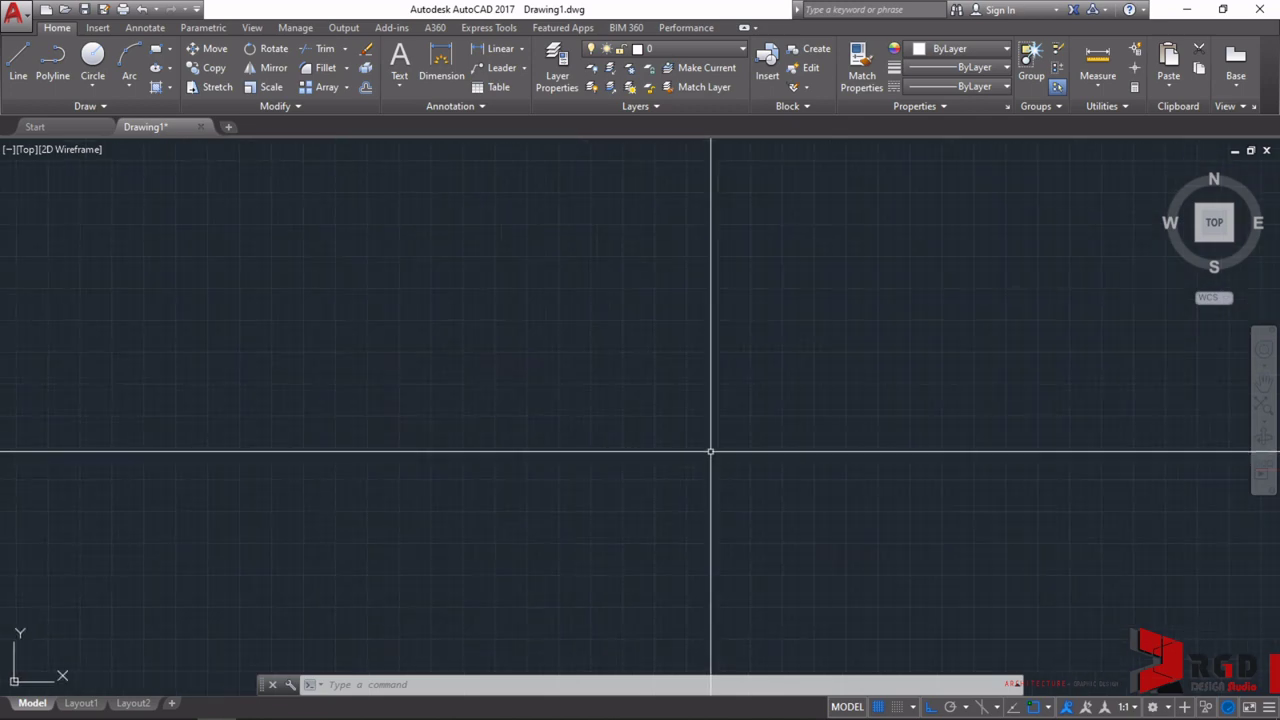
scroll(710, 452, up, 3)
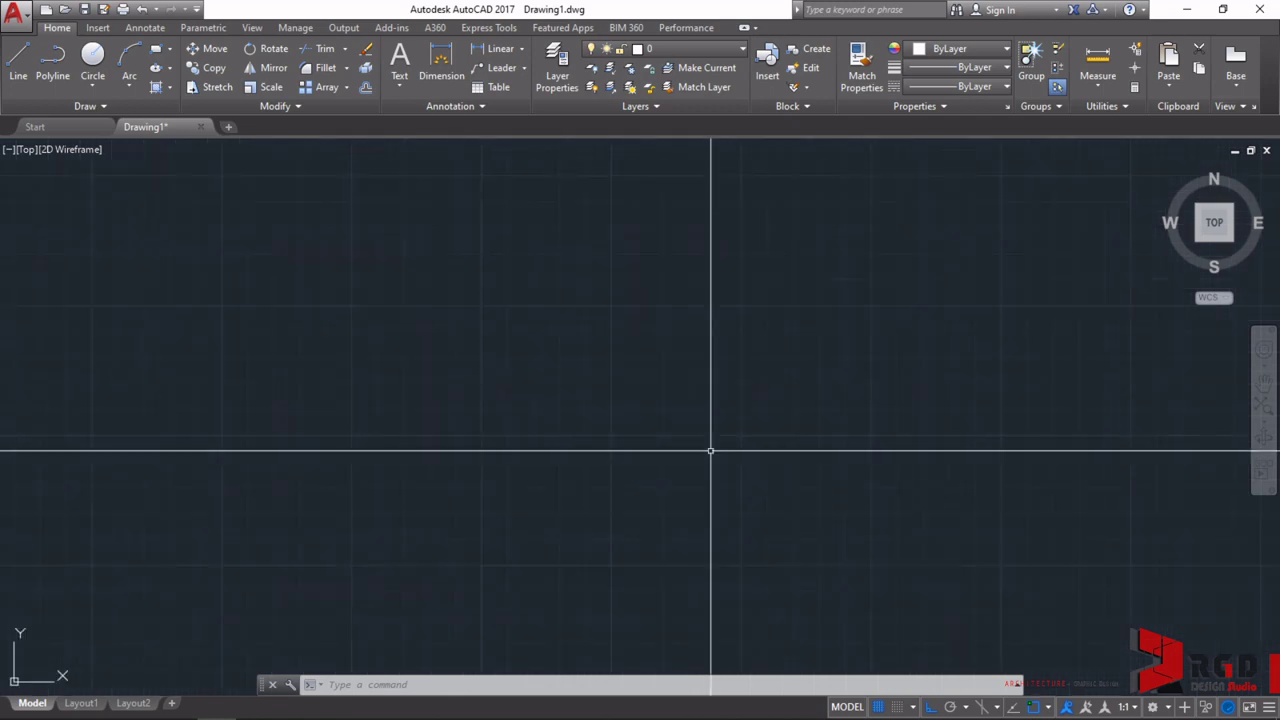
scroll(710, 452, up, 2)
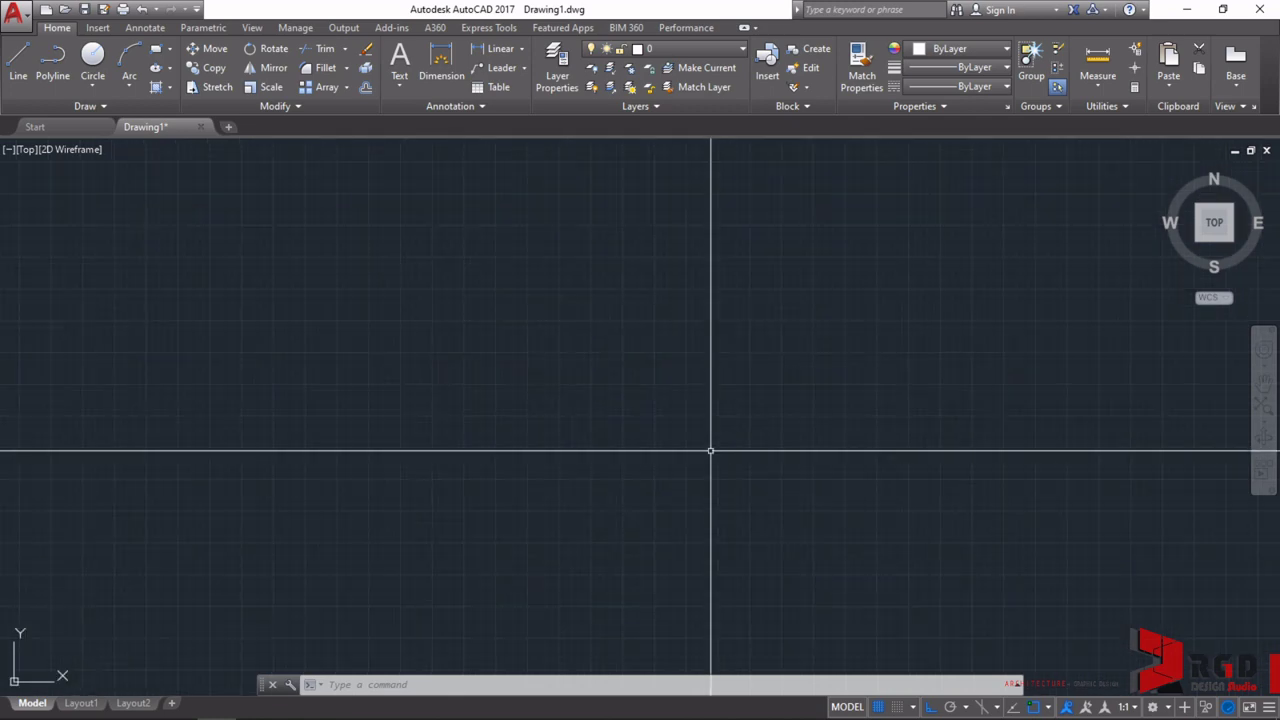
scroll(710, 452, down, 2)
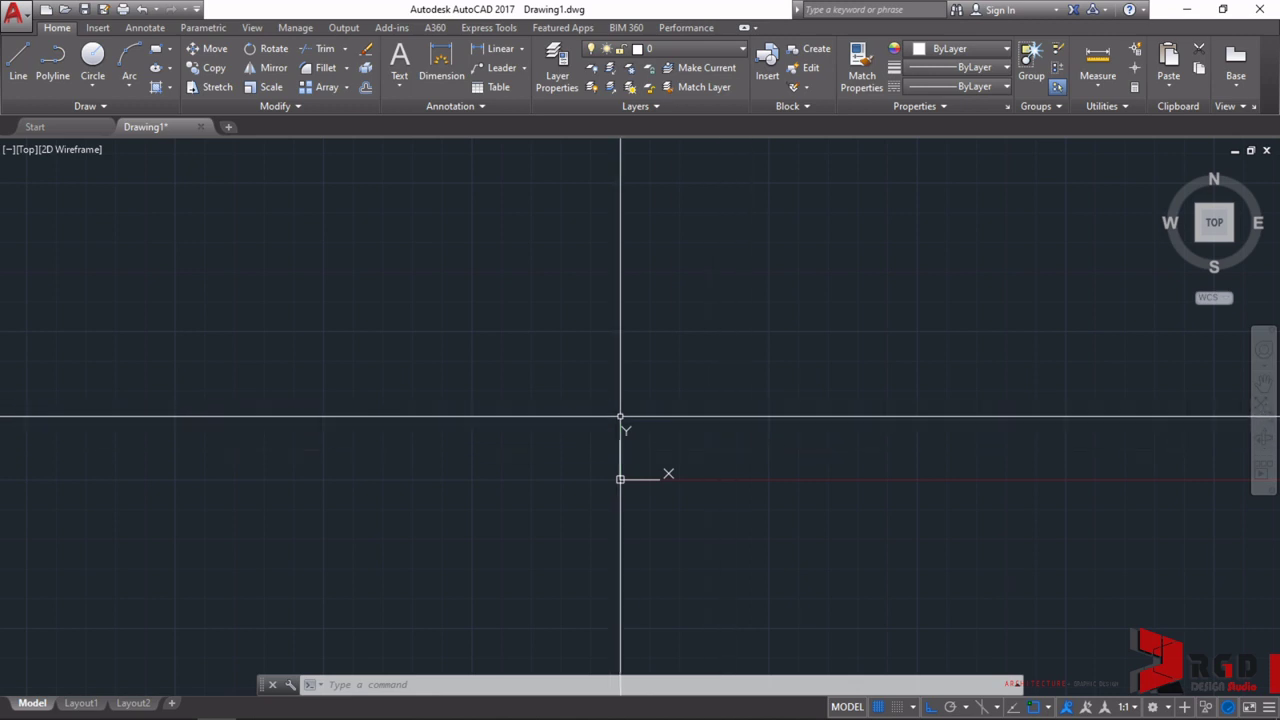
- Draw a circle centred near the origin
mouse_move(613, 460)
middle_down()
mouse_move(603, 423)
mouse_move(571, 429)
mouse_move(600, 423)
middle_up()
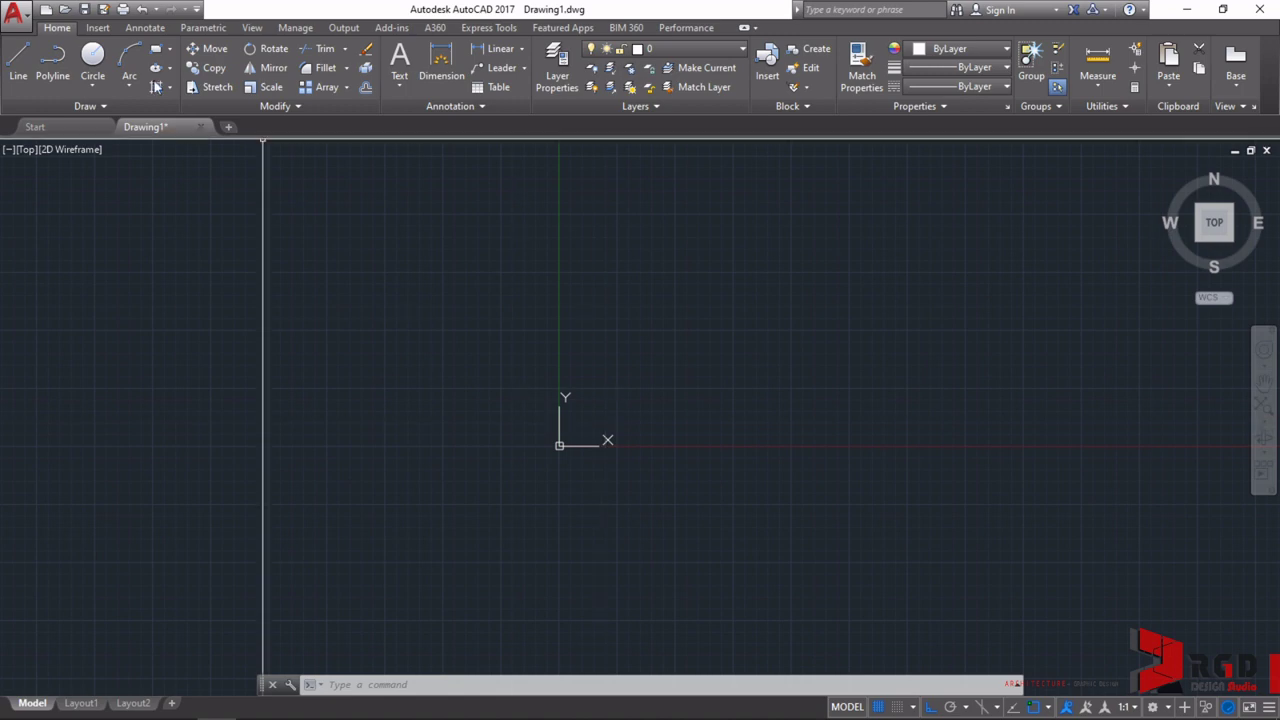
click(92, 60)
click(539, 388)
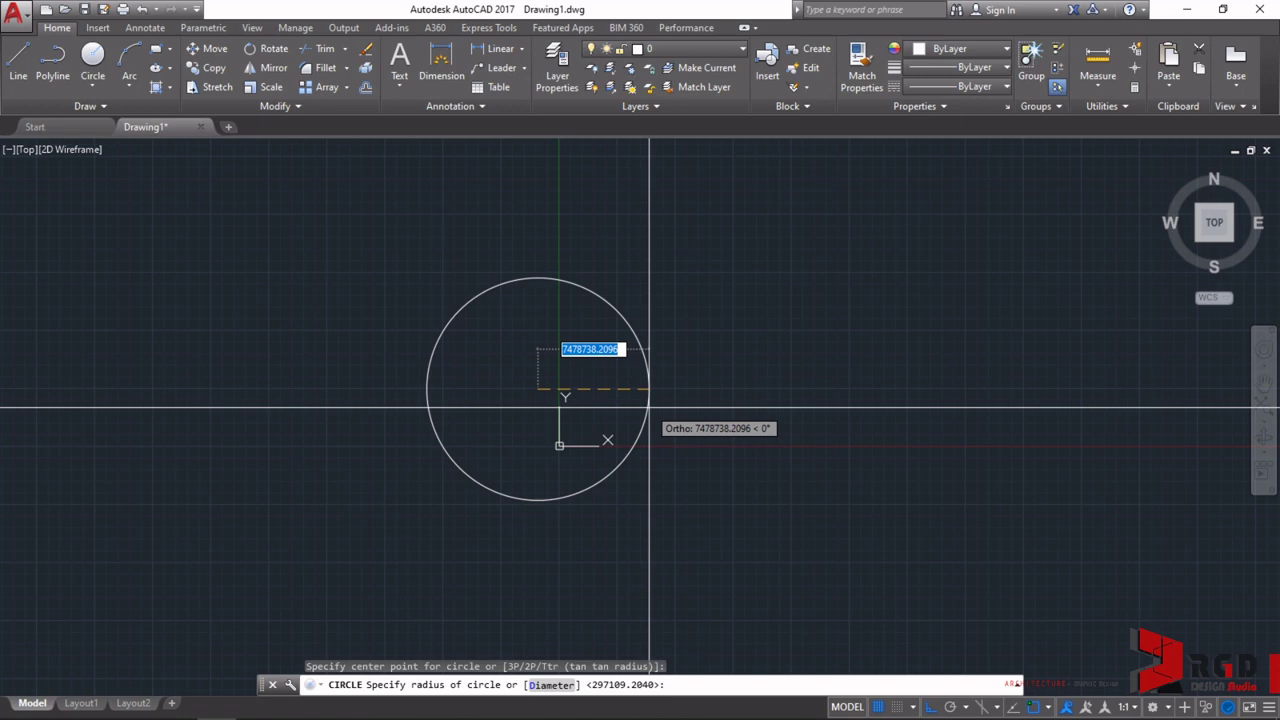
click(649, 407)
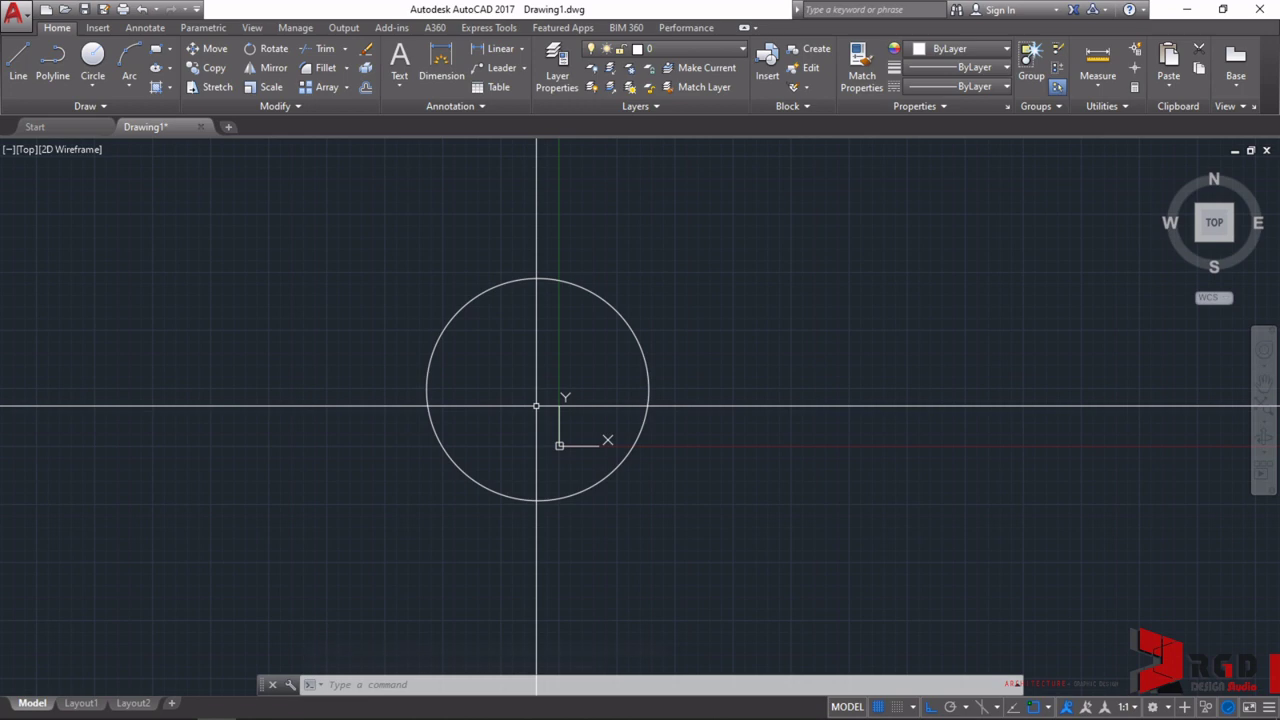
- Wheel-zoom in and out around the circle, ending with it small left of centre
scroll(551, 400, down, 4)
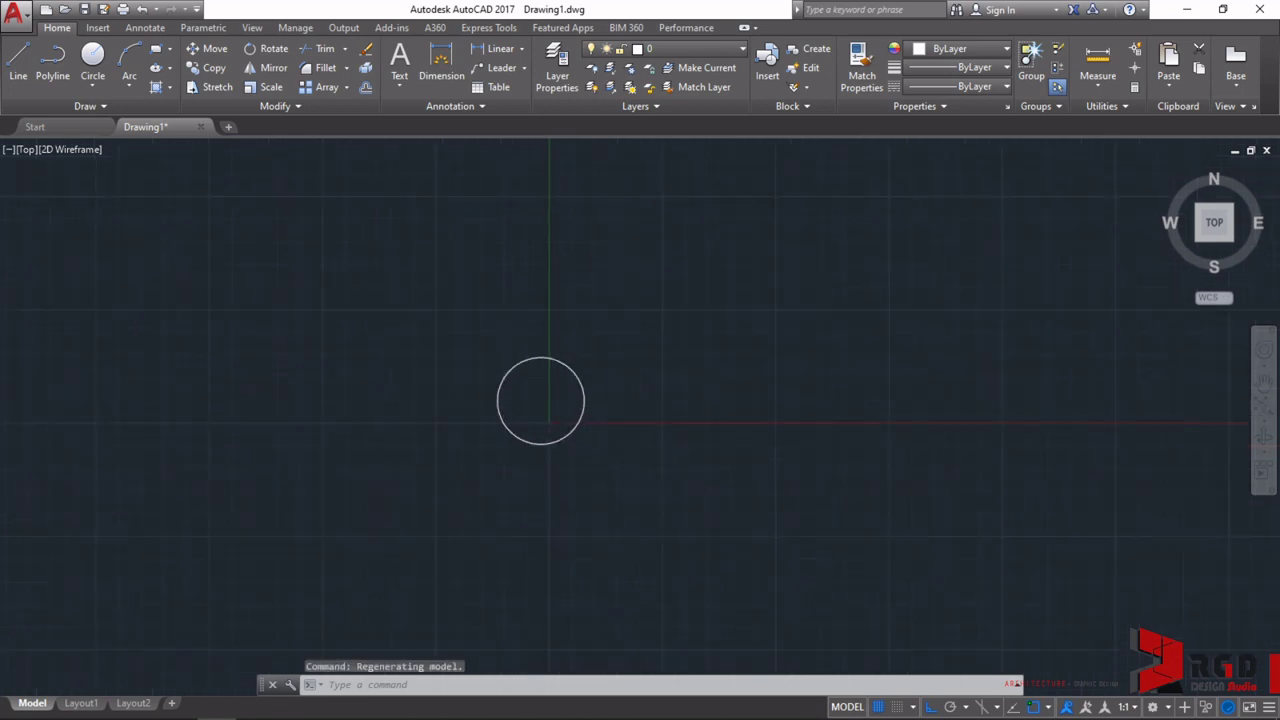
scroll(543, 406, up, 8)
scroll(541, 402, down, 6)
scroll(542, 401, up, 4)
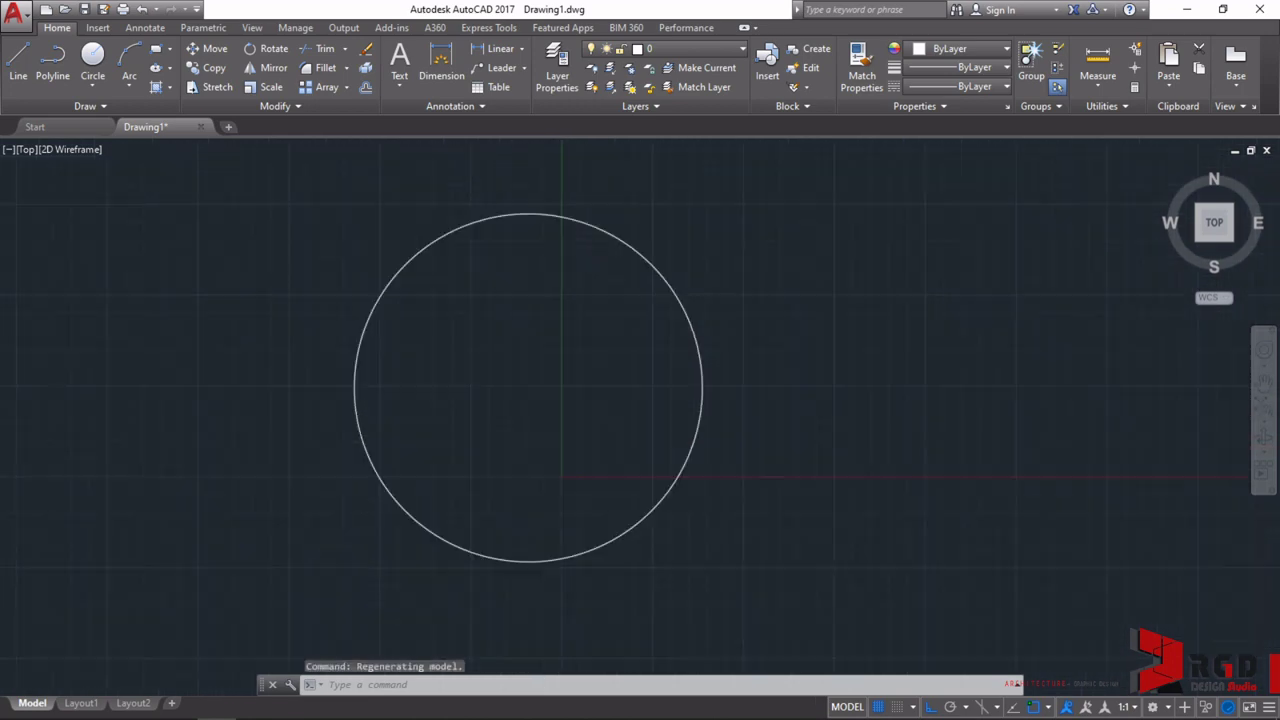
scroll(542, 401, up, 2)
scroll(542, 406, down, 8)
scroll(542, 406, up, 6)
scroll(542, 406, down, 6)
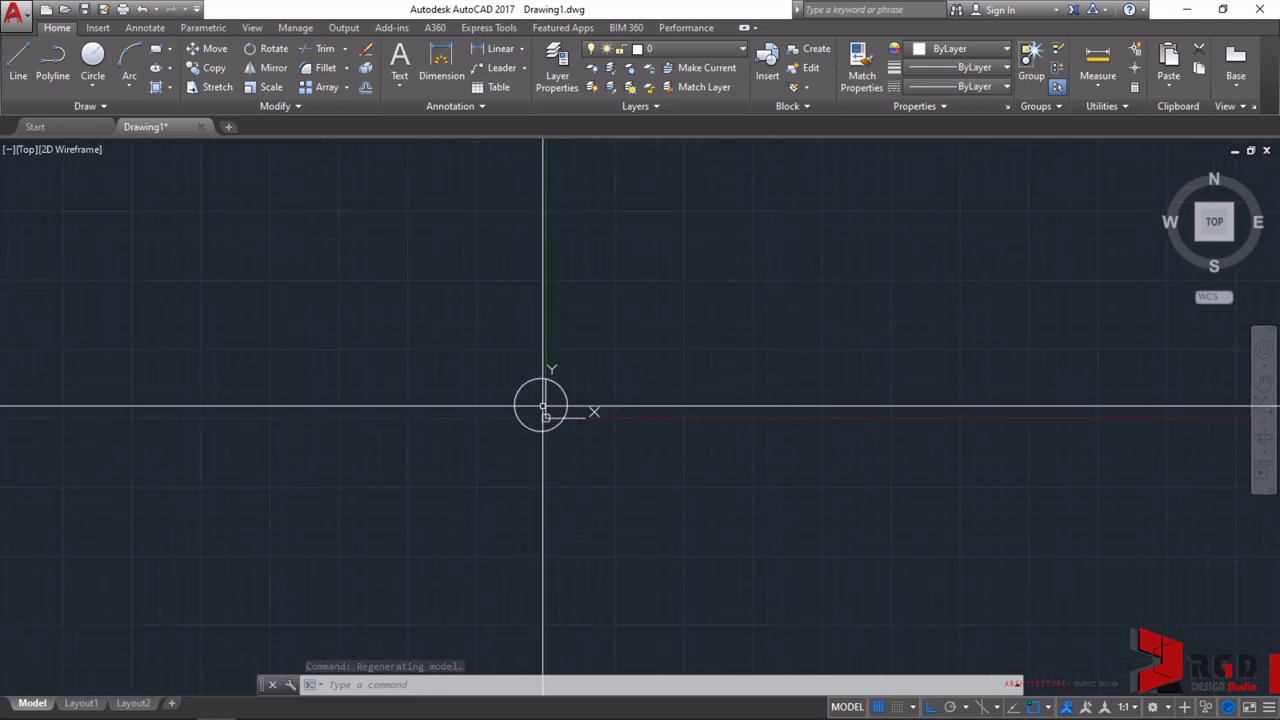
scroll(542, 406, up, 6)
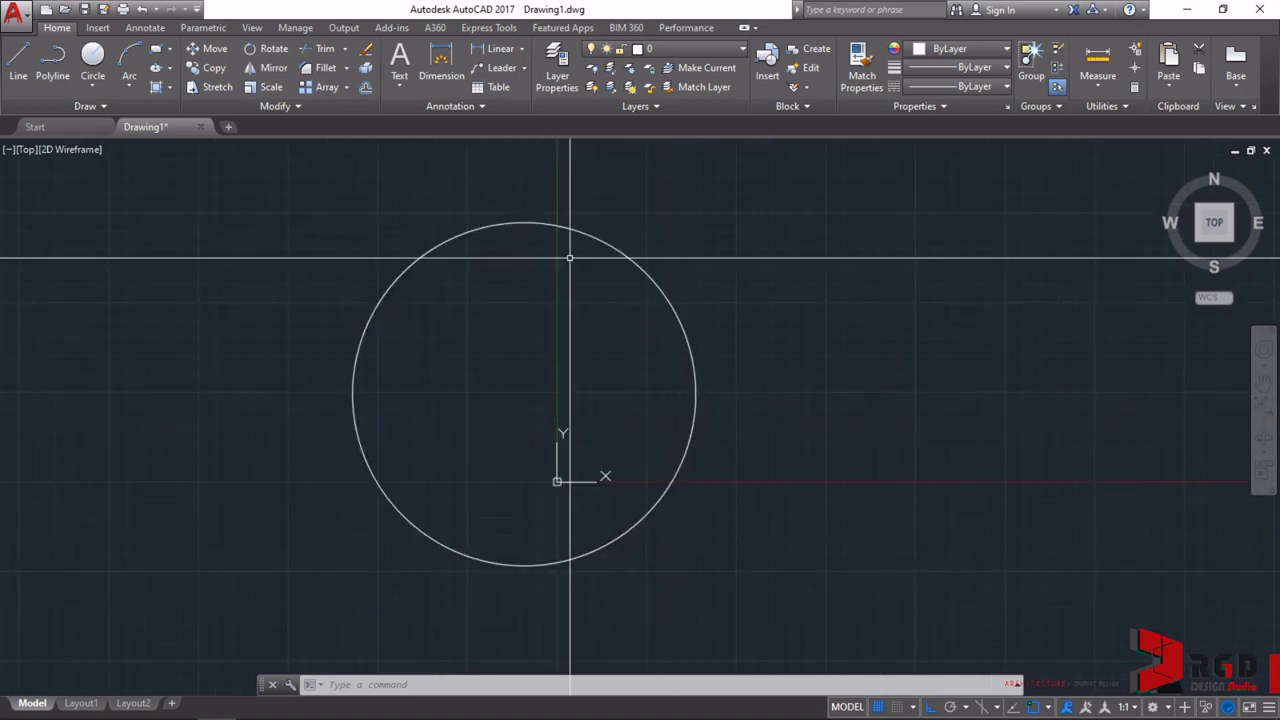
scroll(491, 370, down, 8)
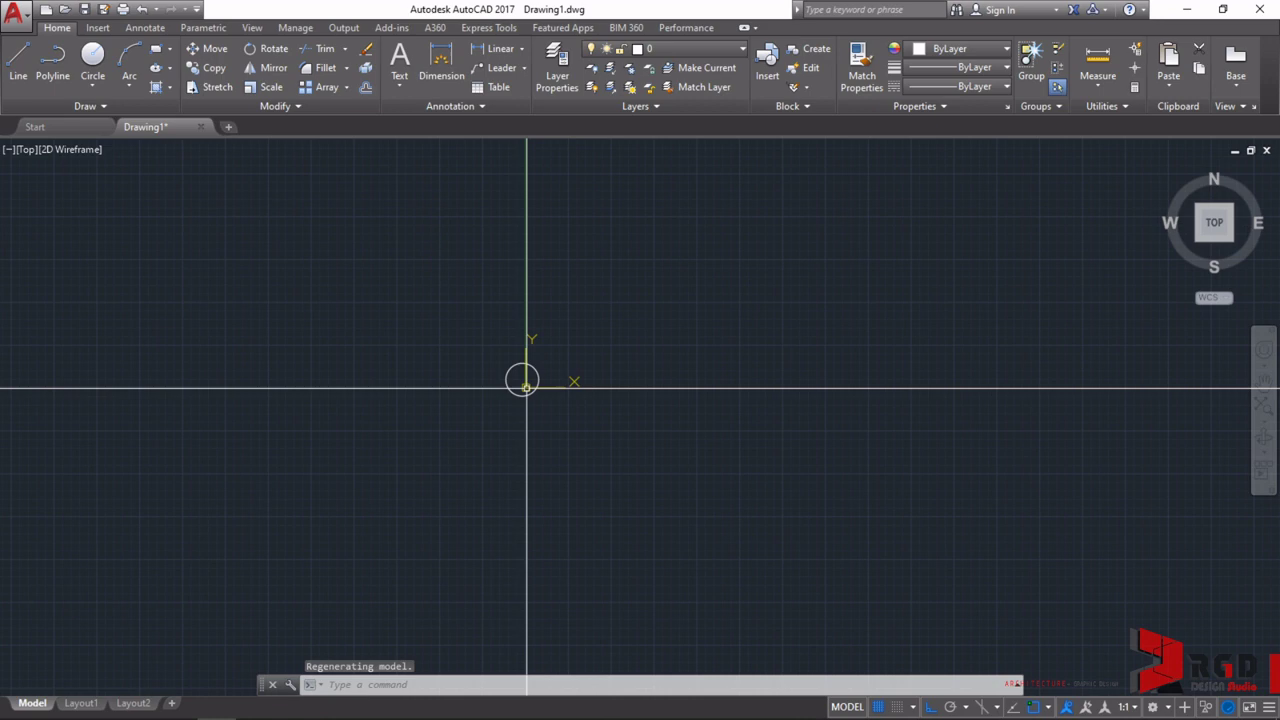
scroll(528, 383, up, 6)
scroll(471, 343, up, 8)
scroll(469, 339, down, 8)
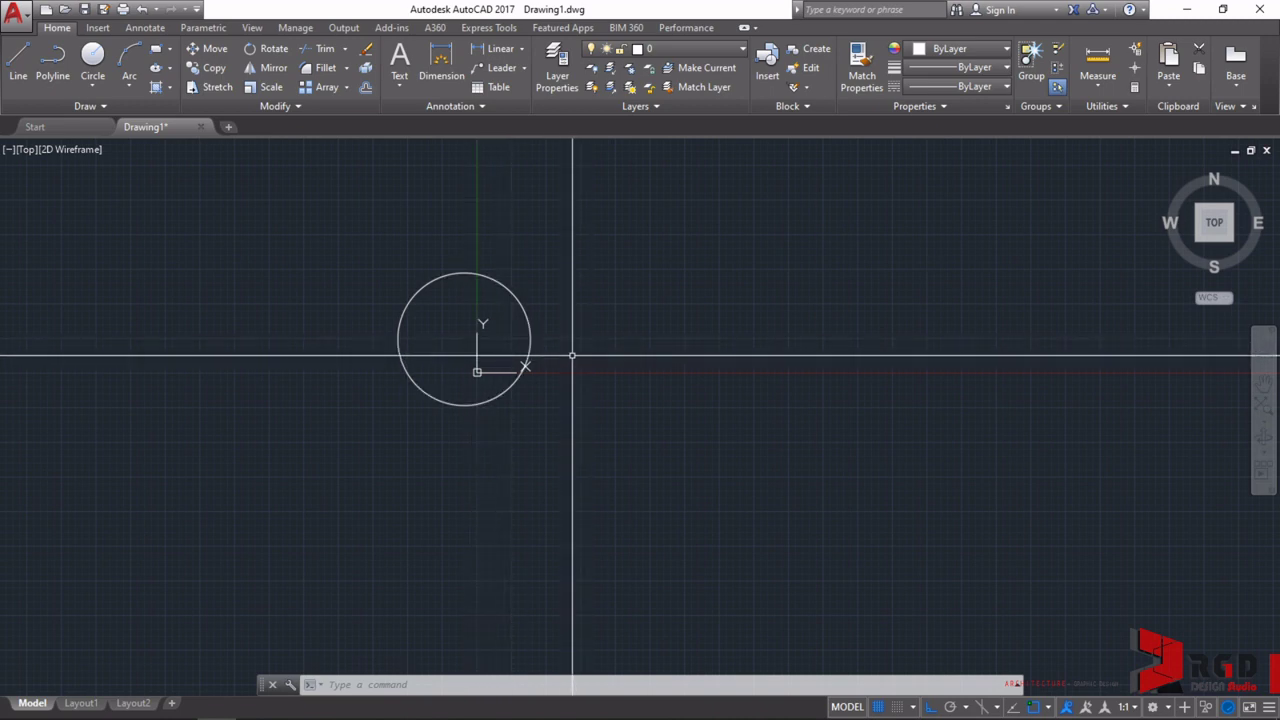
scroll(463, 348, up, 8)
scroll(464, 340, down, 8)
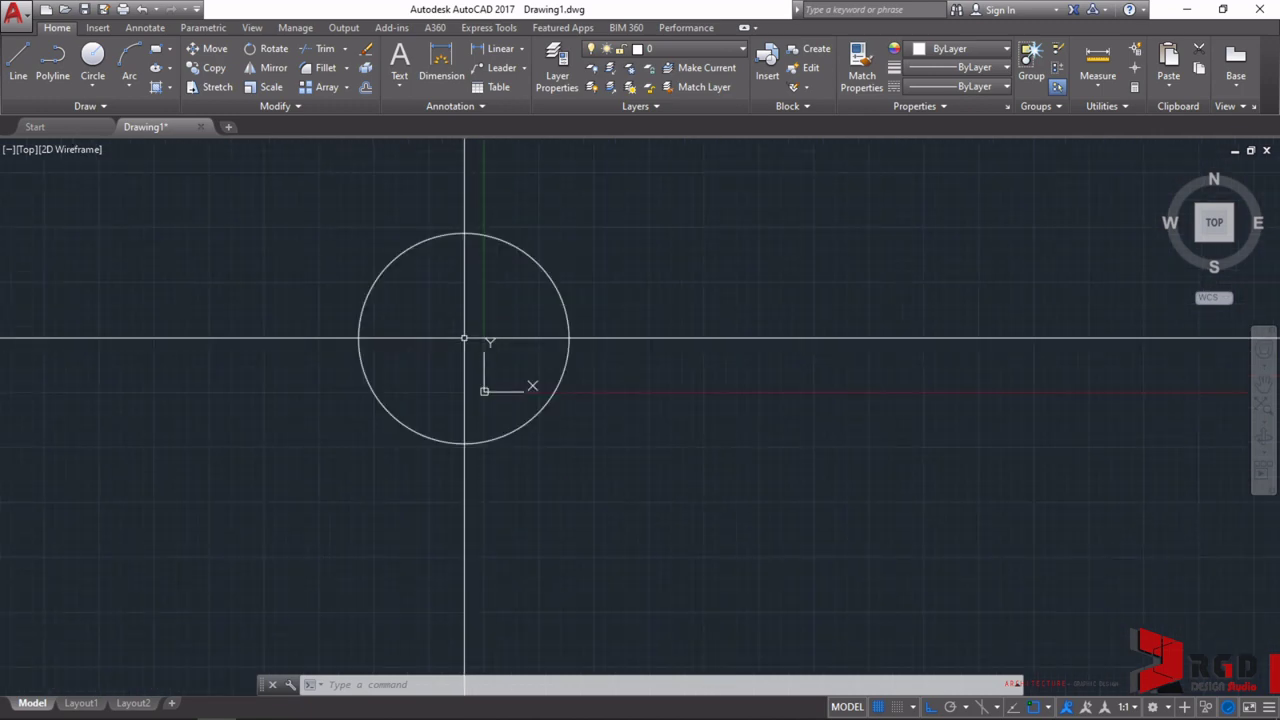
scroll(464, 338, up, 8)
scroll(464, 338, down, 8)
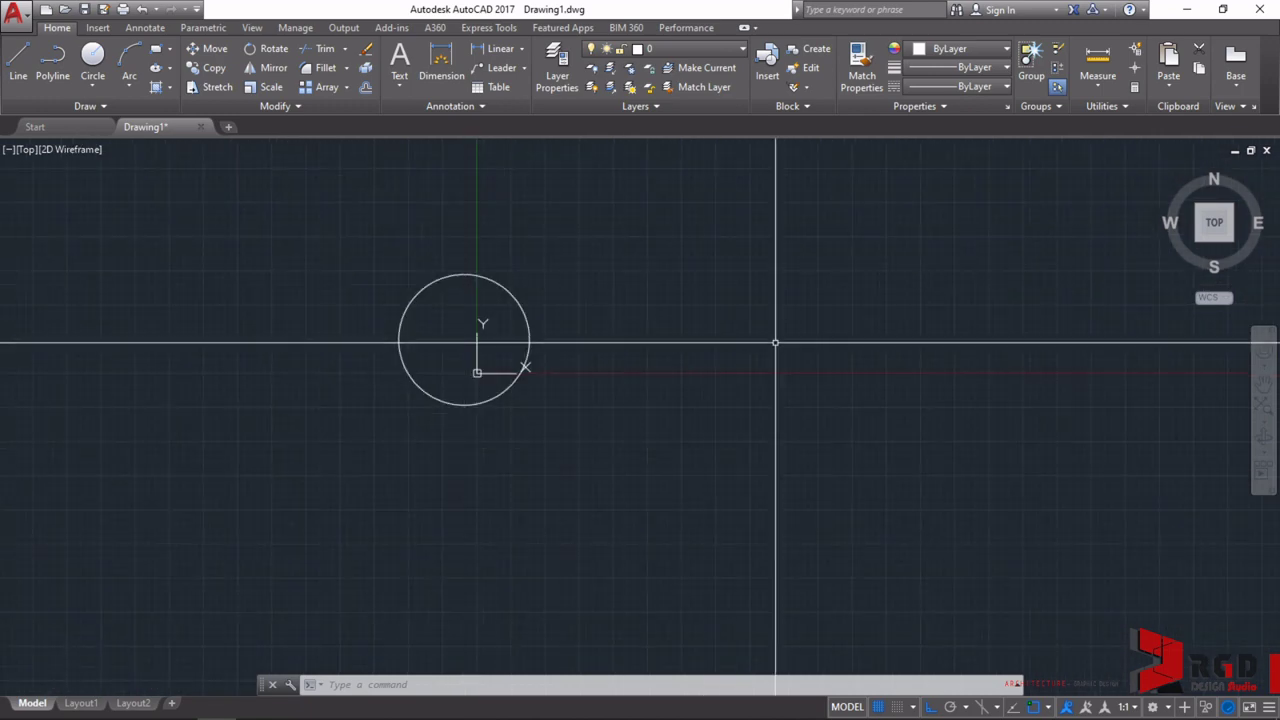
scroll(1137, 358, up, 6)
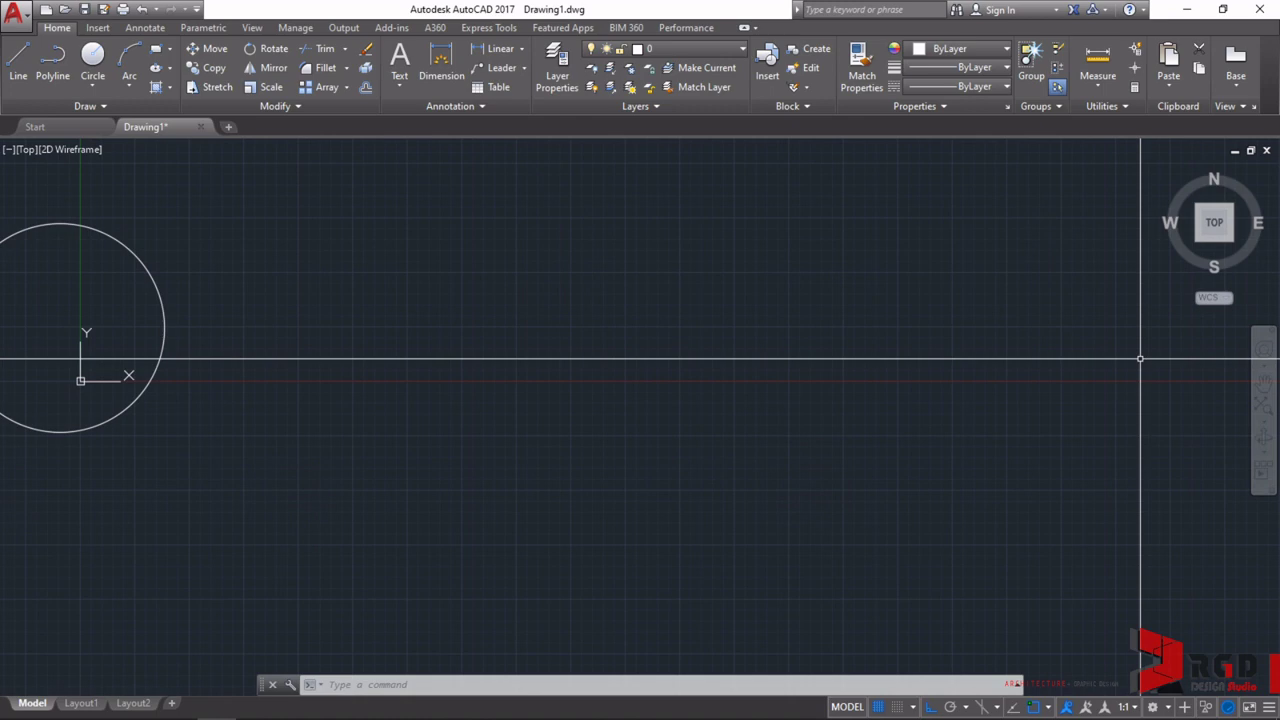
scroll(1140, 358, down, 9)
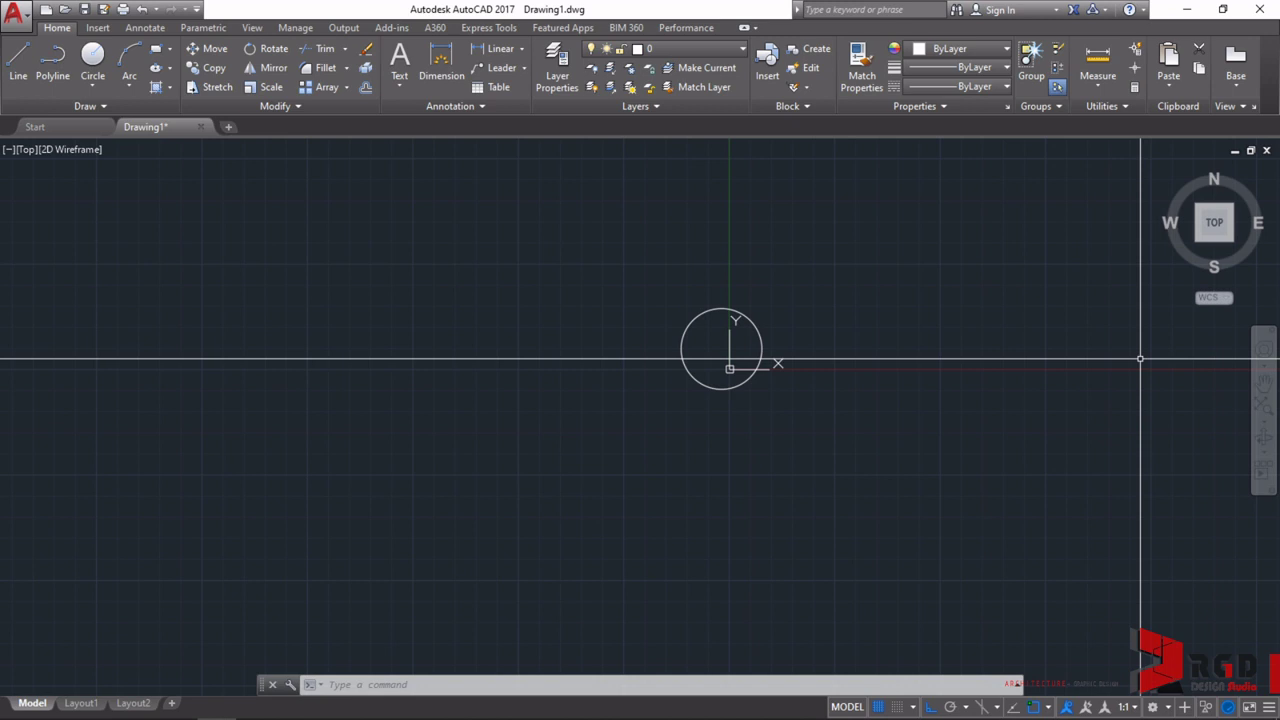
scroll(1140, 358, up, 6)
scroll(1140, 358, down, 6)
scroll(1140, 358, up, 6)
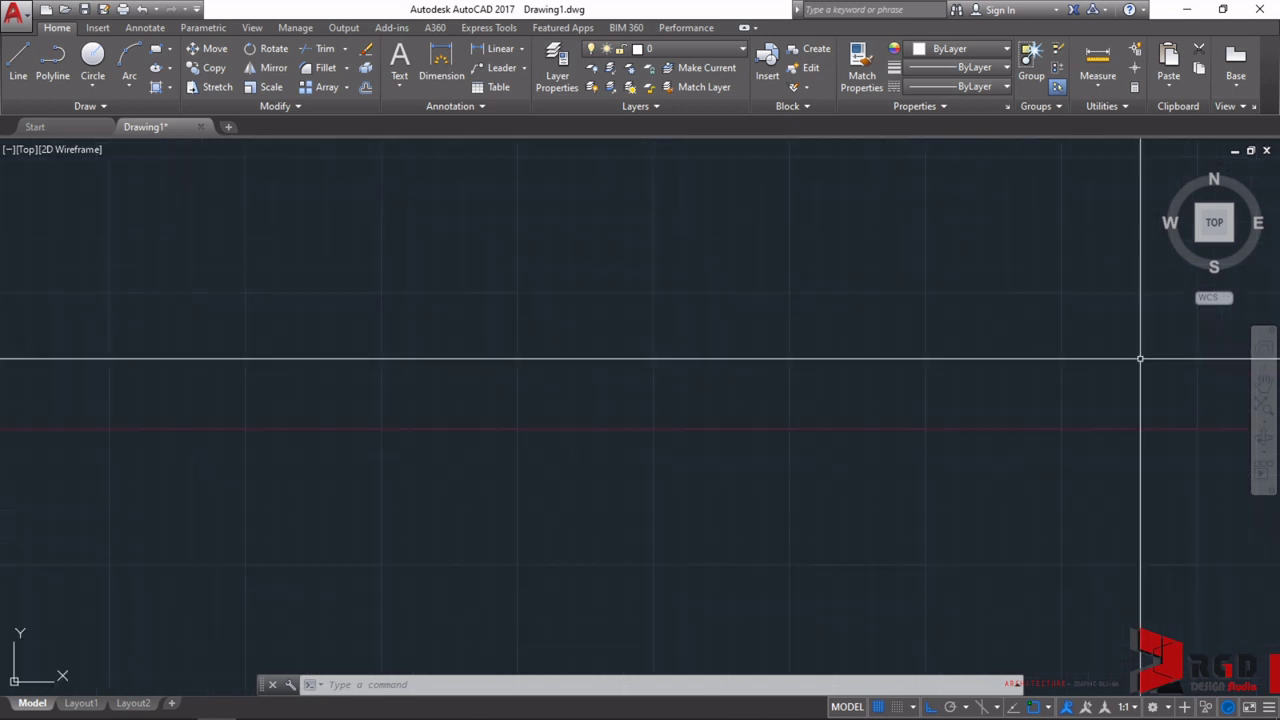
scroll(1140, 358, down, 6)
scroll(458, 341, up, 7)
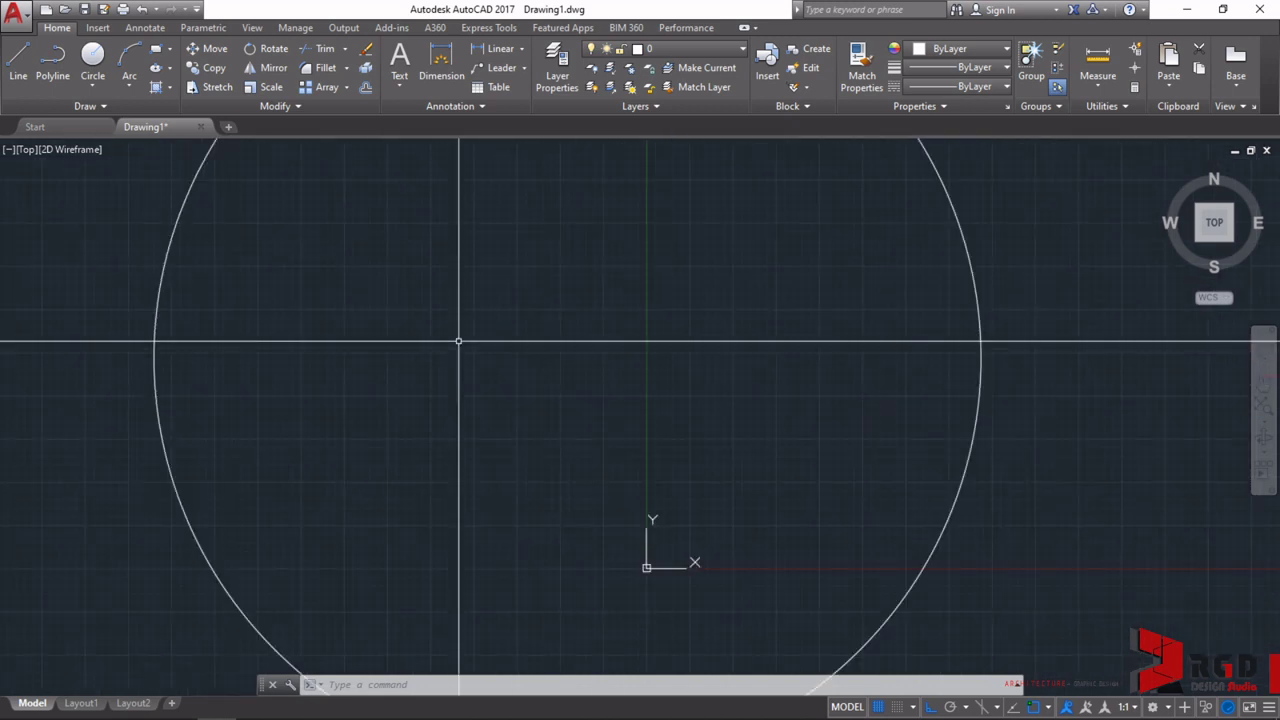
scroll(458, 341, down, 6)
scroll(491, 349, up, 6)
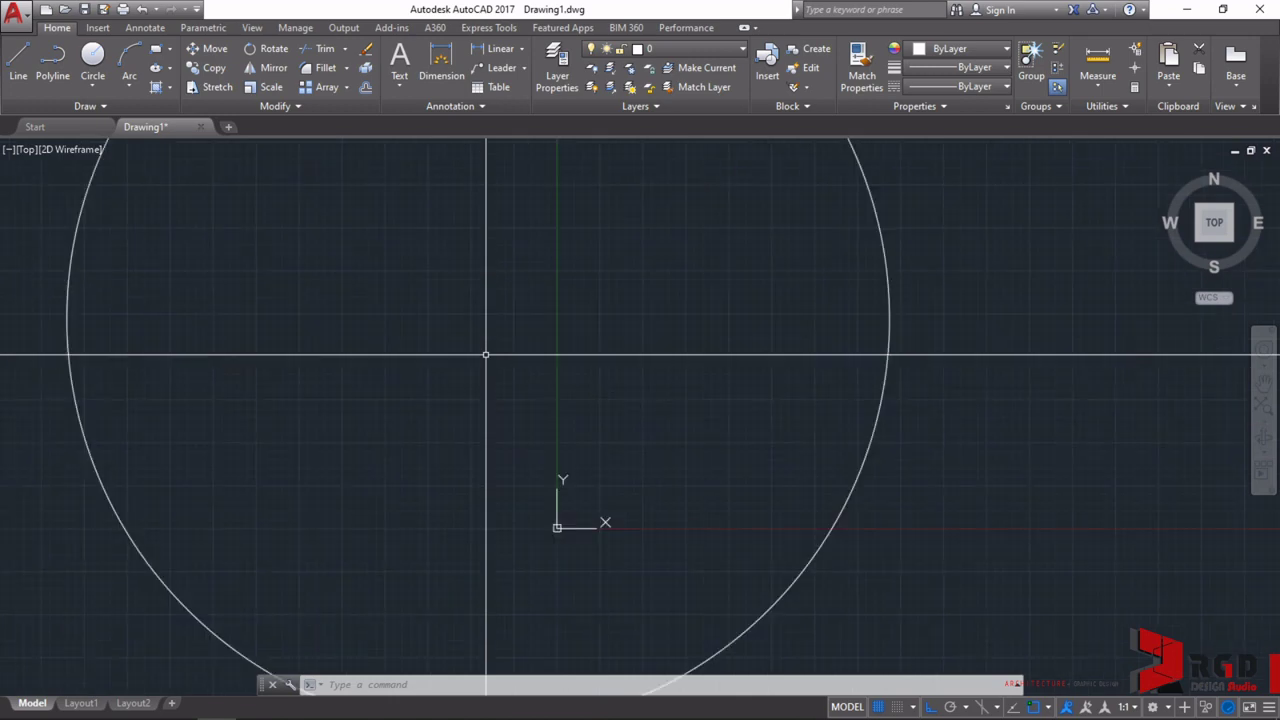
scroll(487, 335, down, 6)
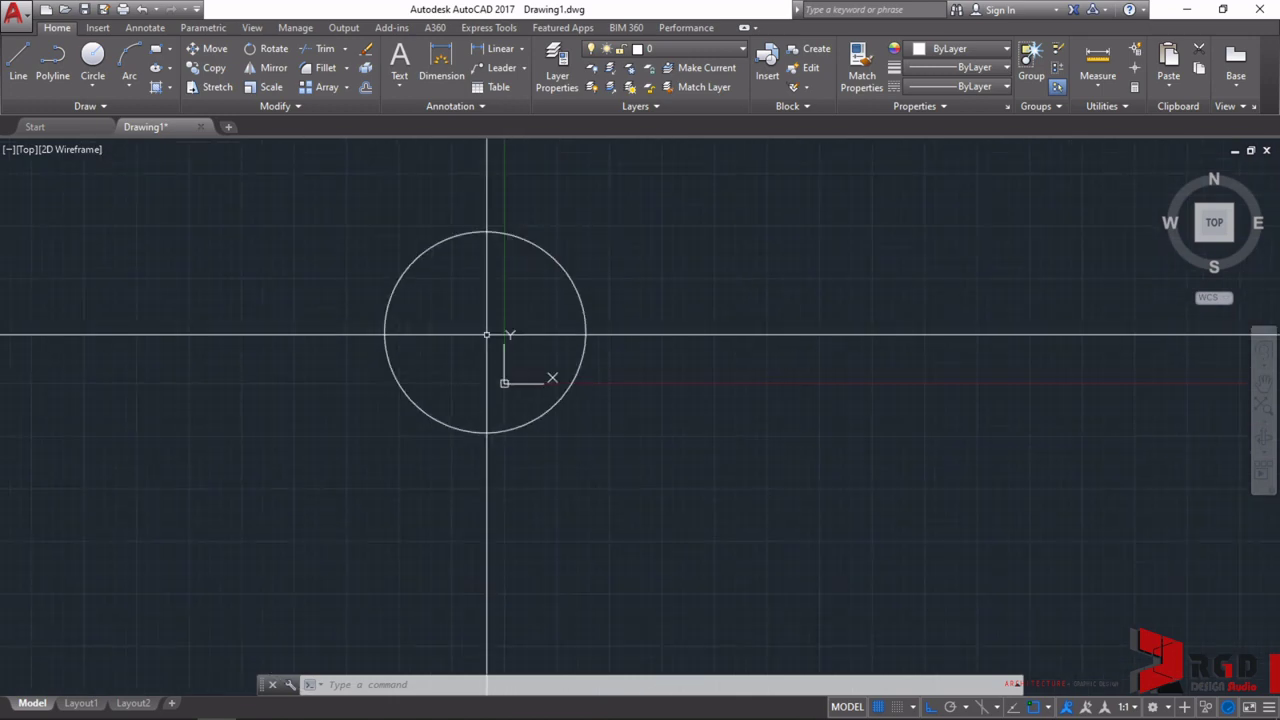
scroll(487, 335, up, 7)
scroll(487, 335, down, 7)
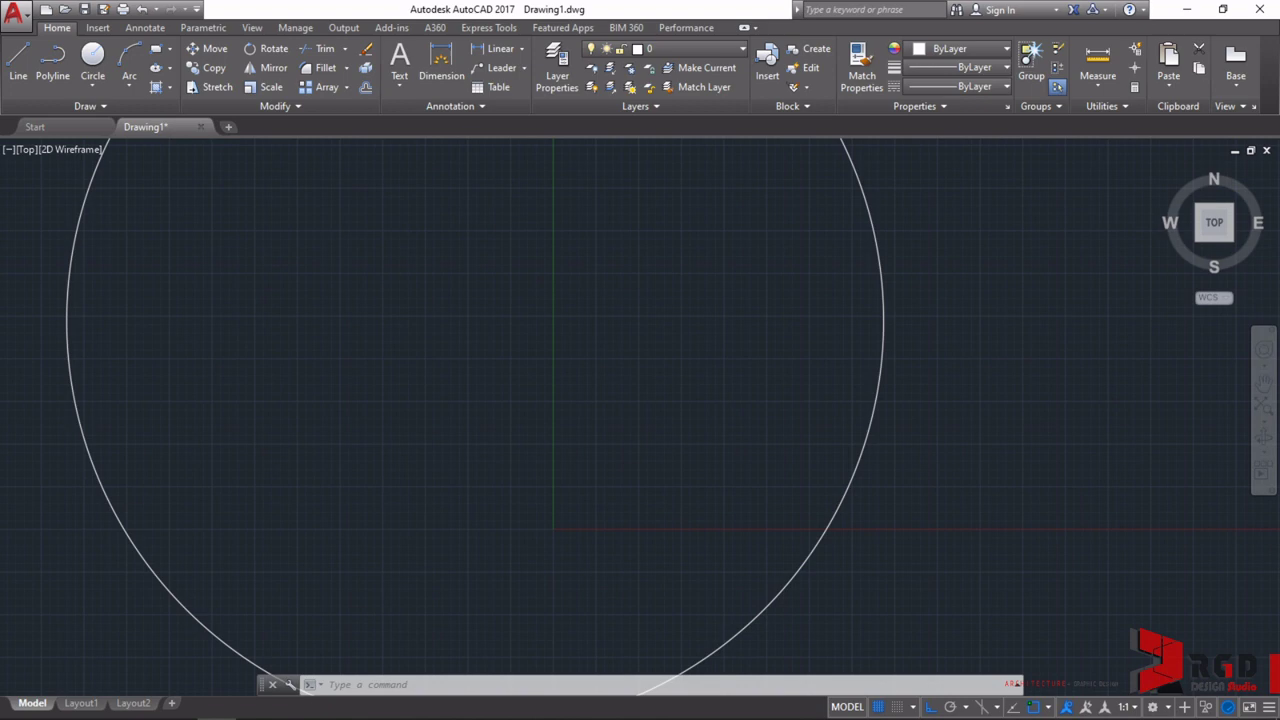
scroll(487, 335, up, 2)
scroll(460, 335, up, 3)
scroll(449, 334, down, 5)
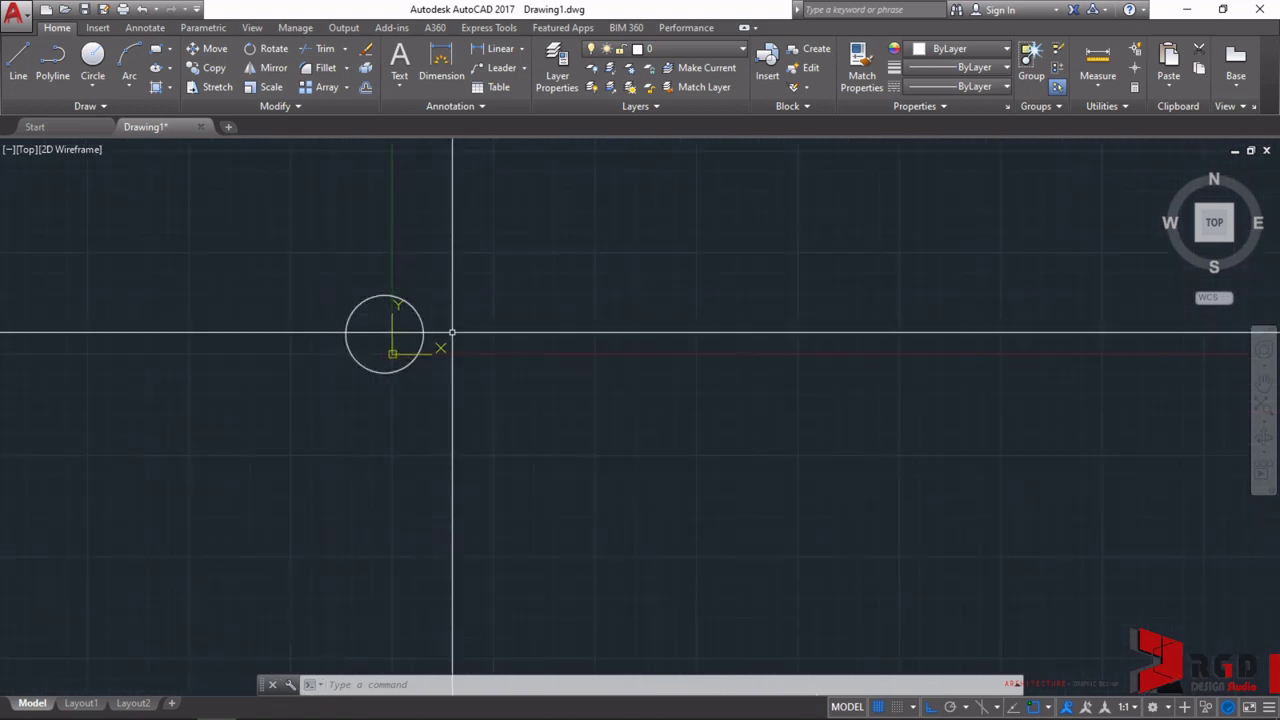
scroll(384, 342, up, 4)
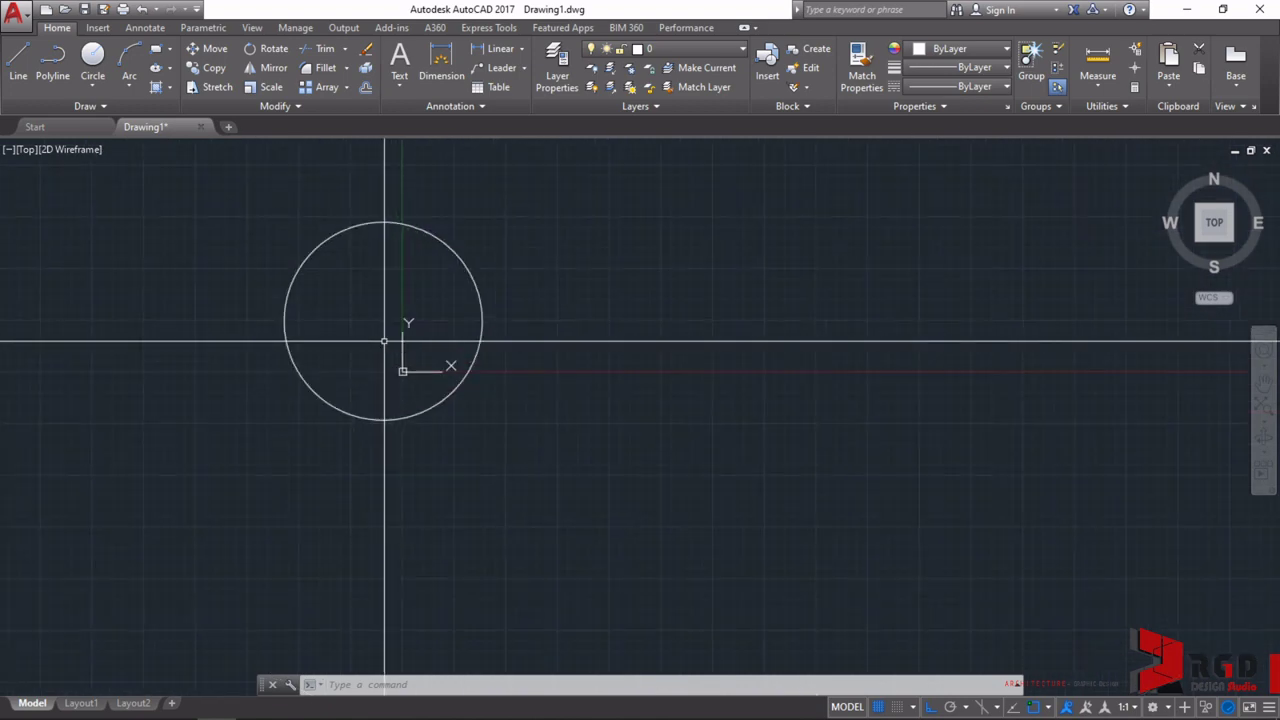
scroll(384, 342, down, 7)
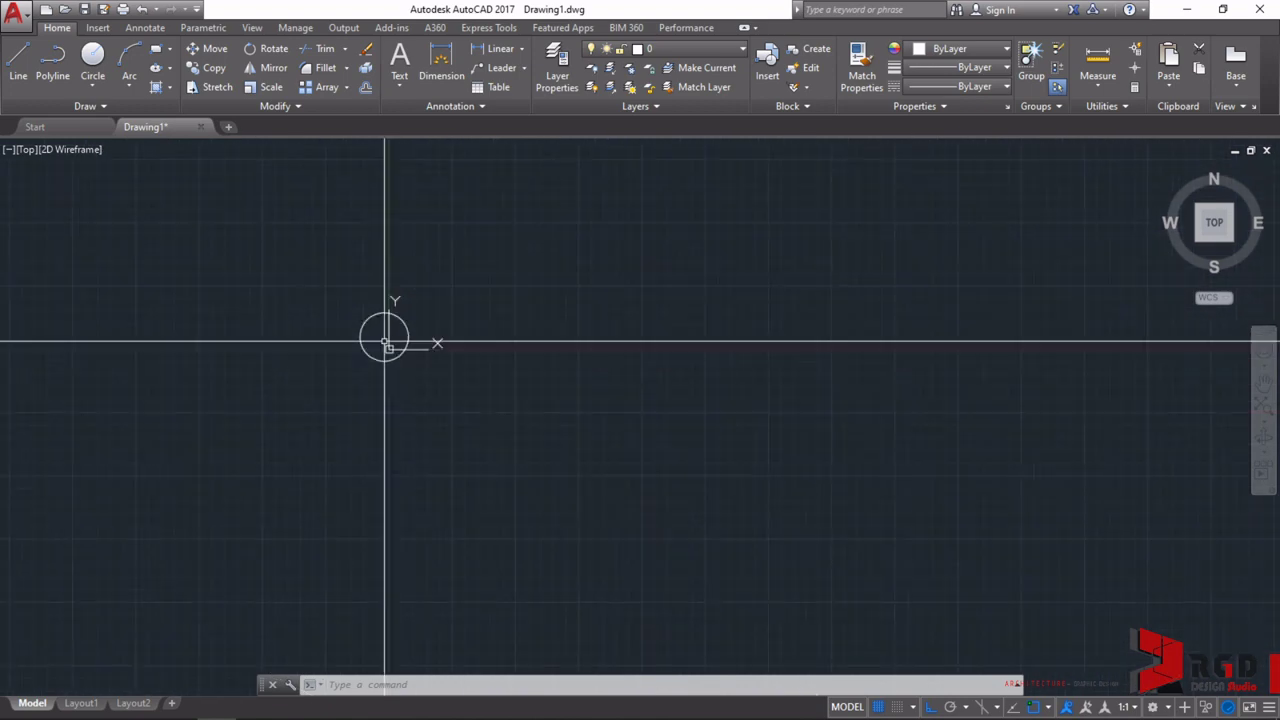
- Zoom Extents so the circle fills the view, then zoom out until it looks small
middle_click(474, 323)
middle_click(474, 323)
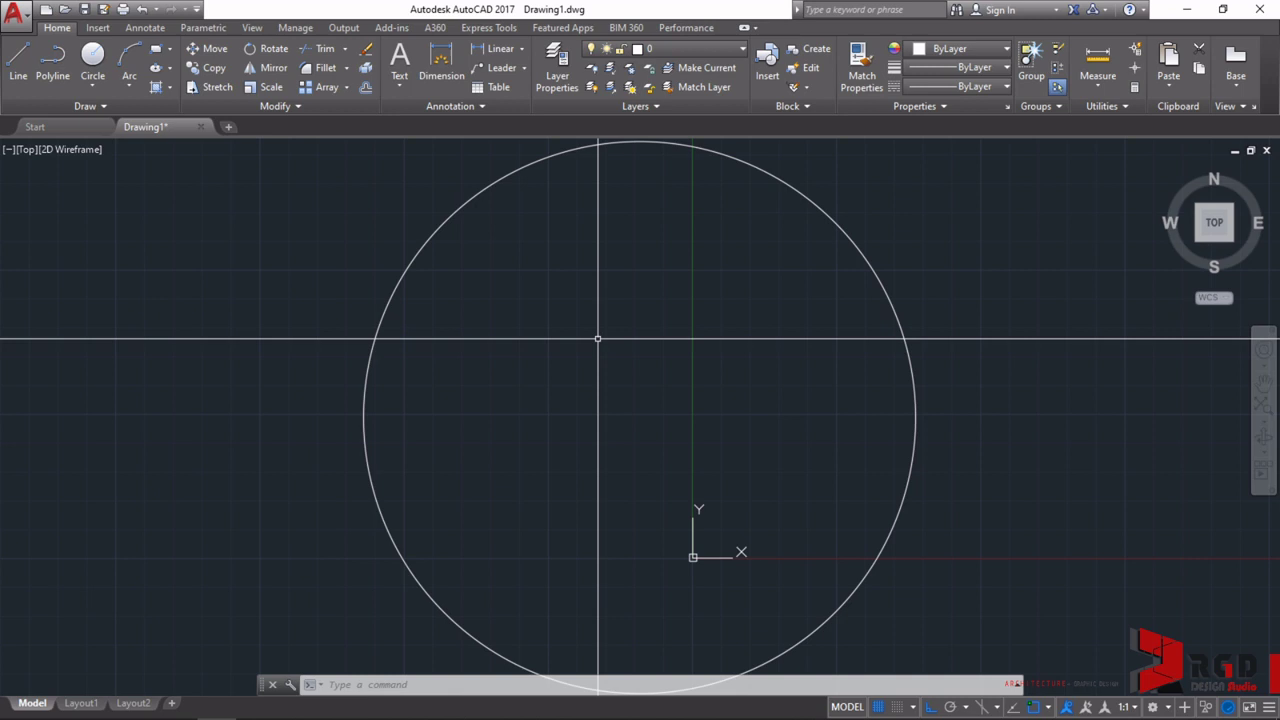
scroll(599, 337, down, 3)
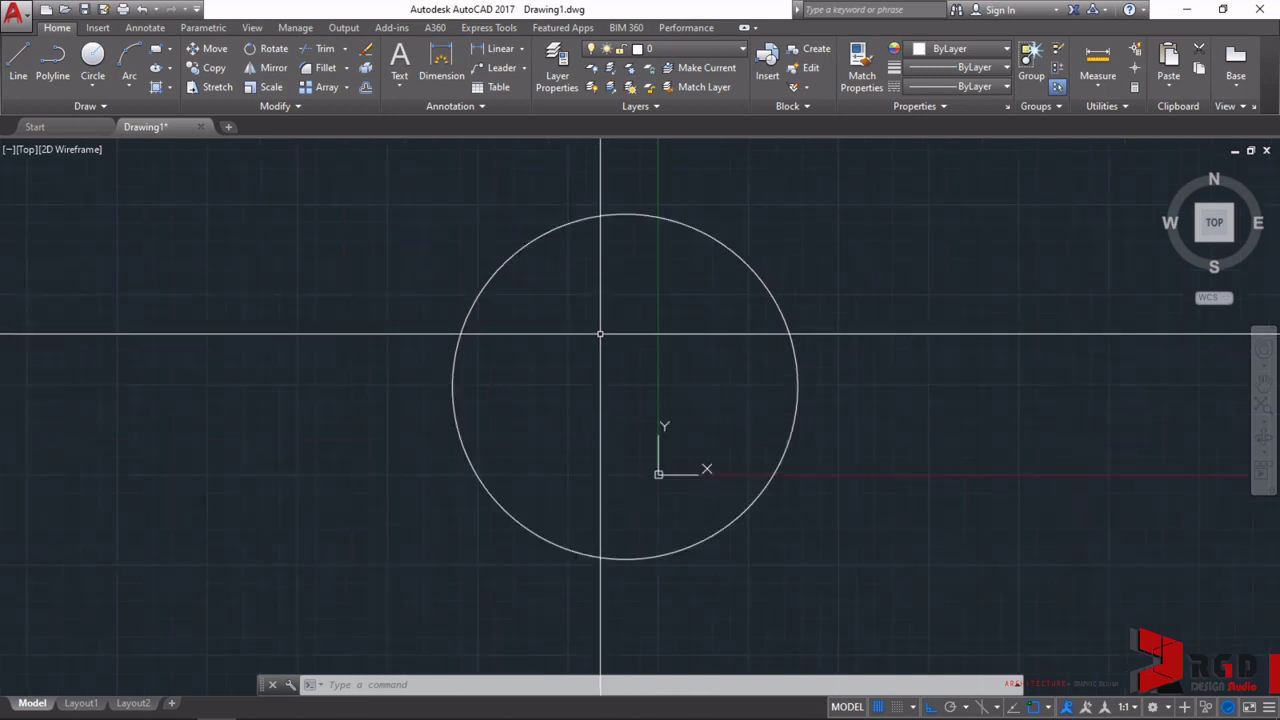
scroll(600, 334, down, 4)
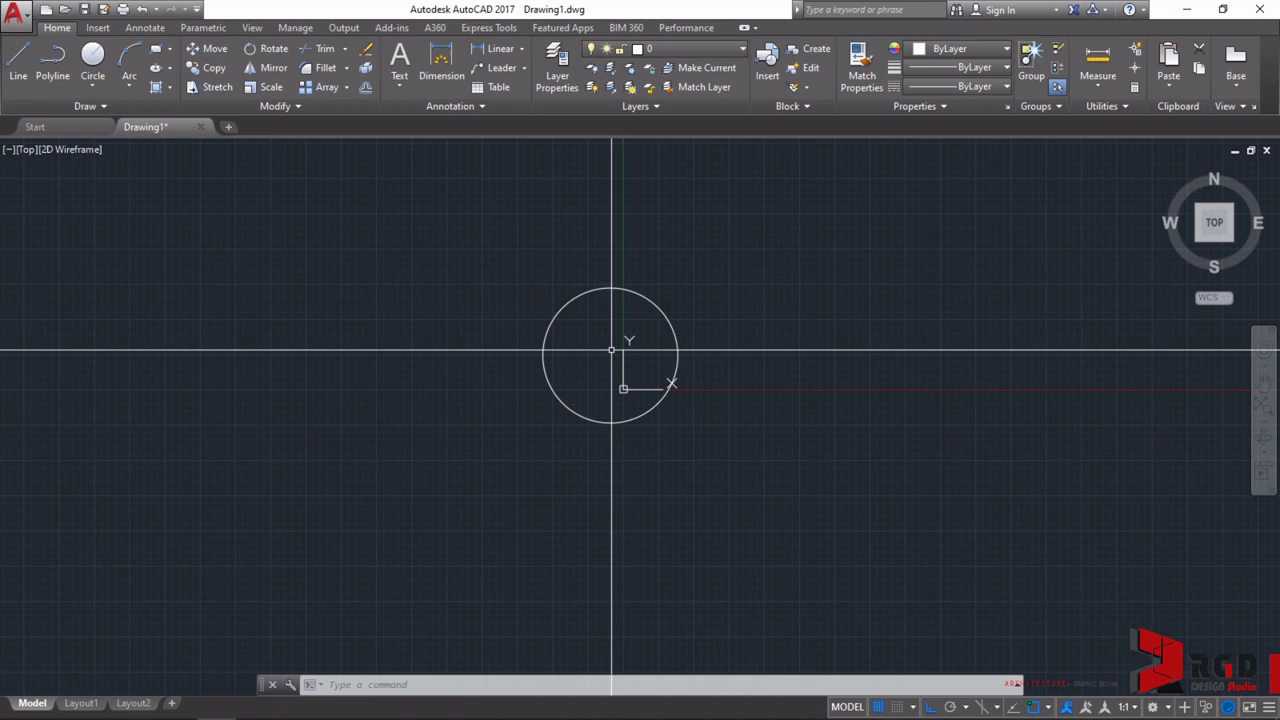
- Zoom to extents with Z then E so the circle fills the view
text(Z)
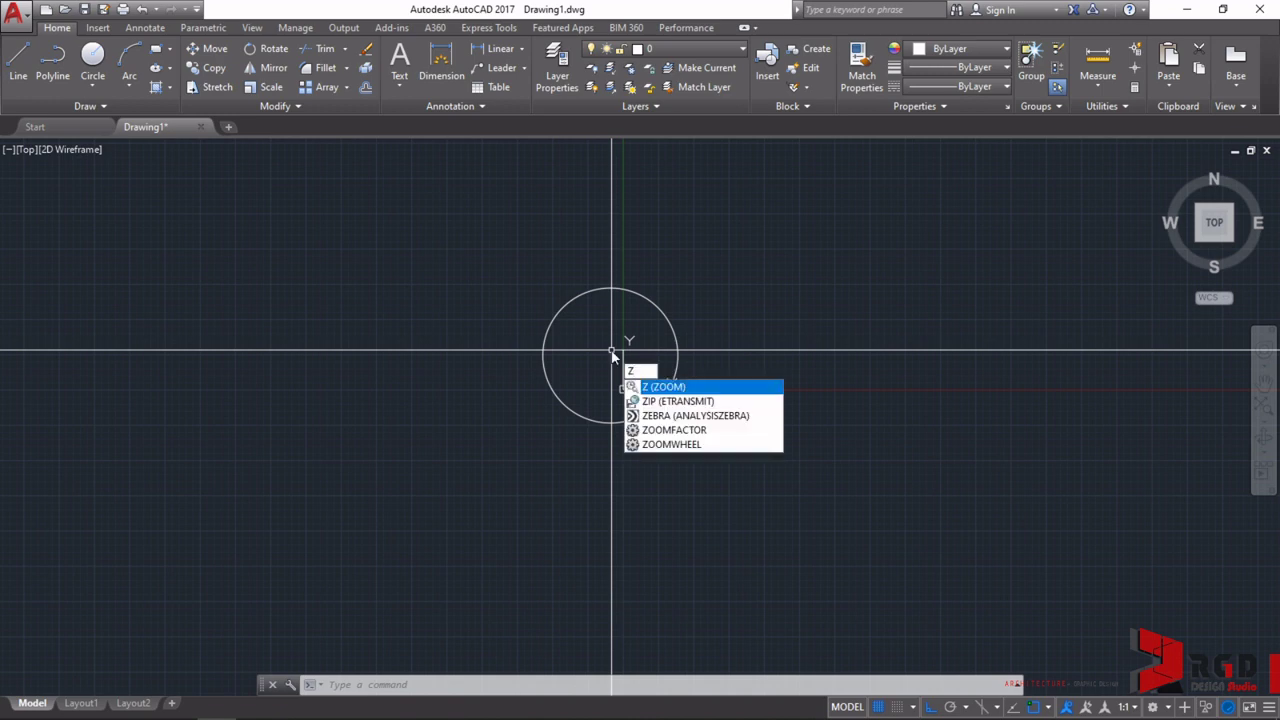
key(Return)
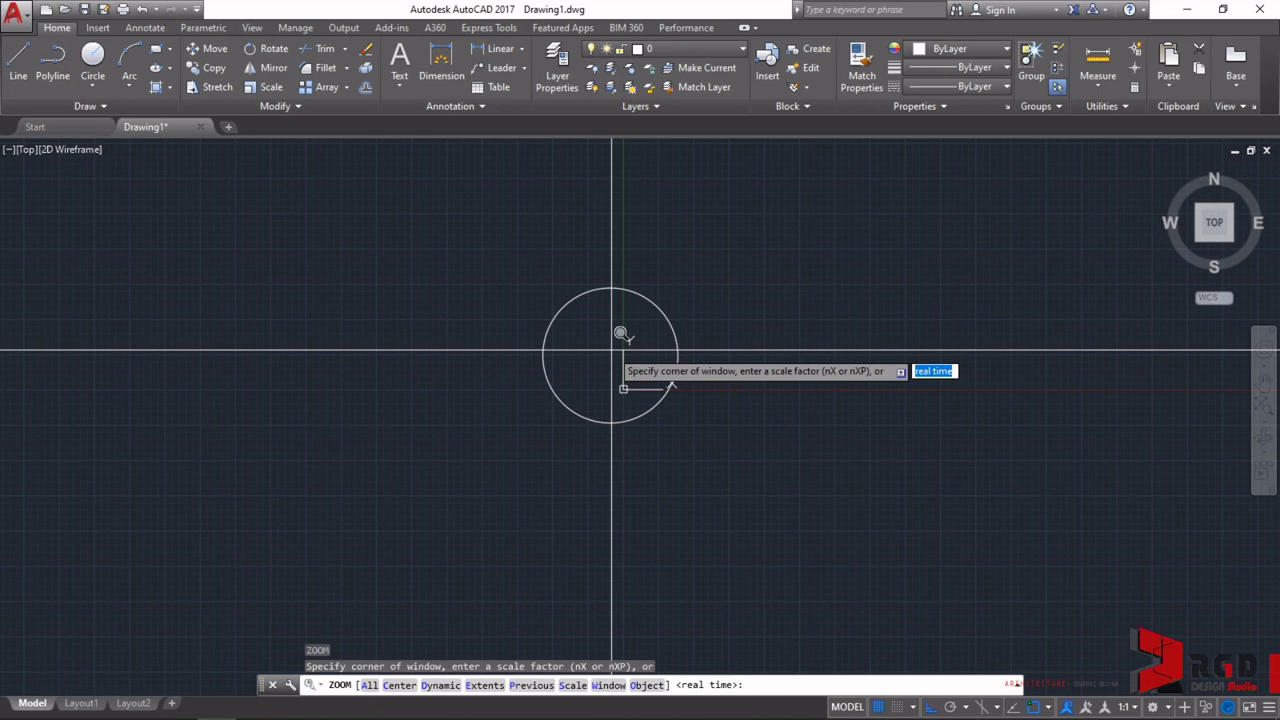
text(E)
key(Return)
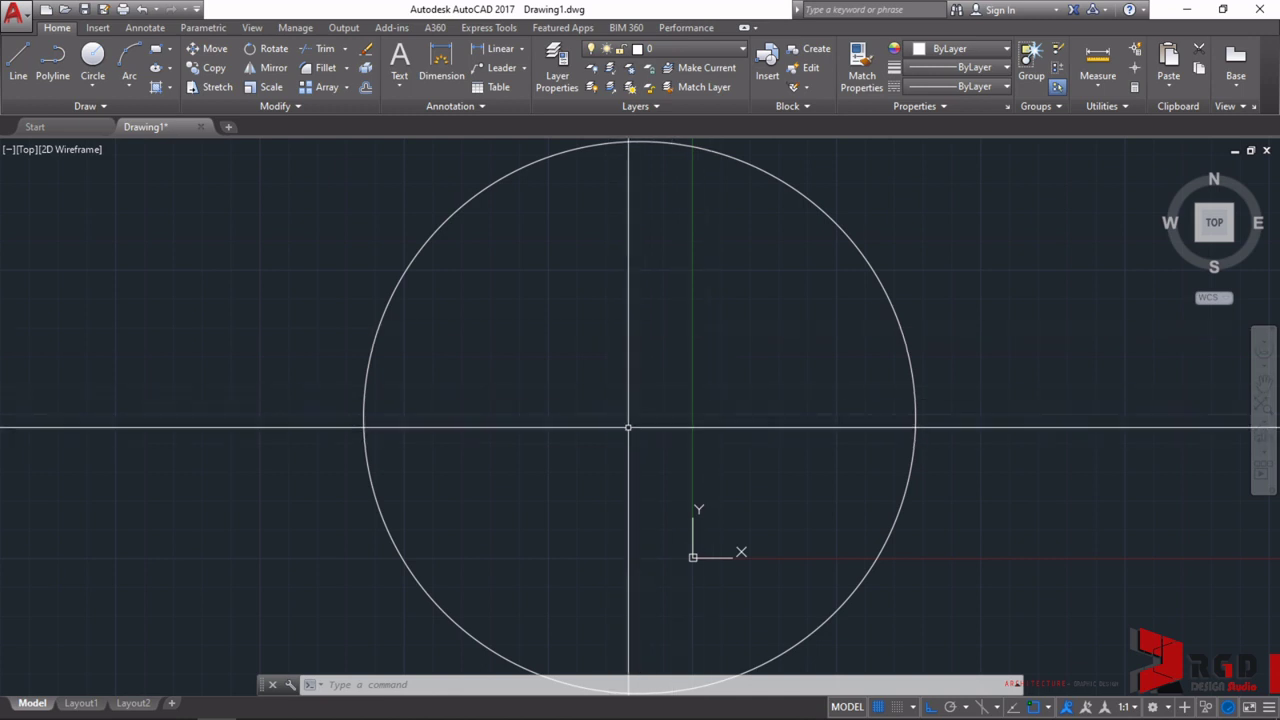
- Zoom out slightly, then fit the circle to the view again with Zoom Extents
scroll(628, 424, down, 6)
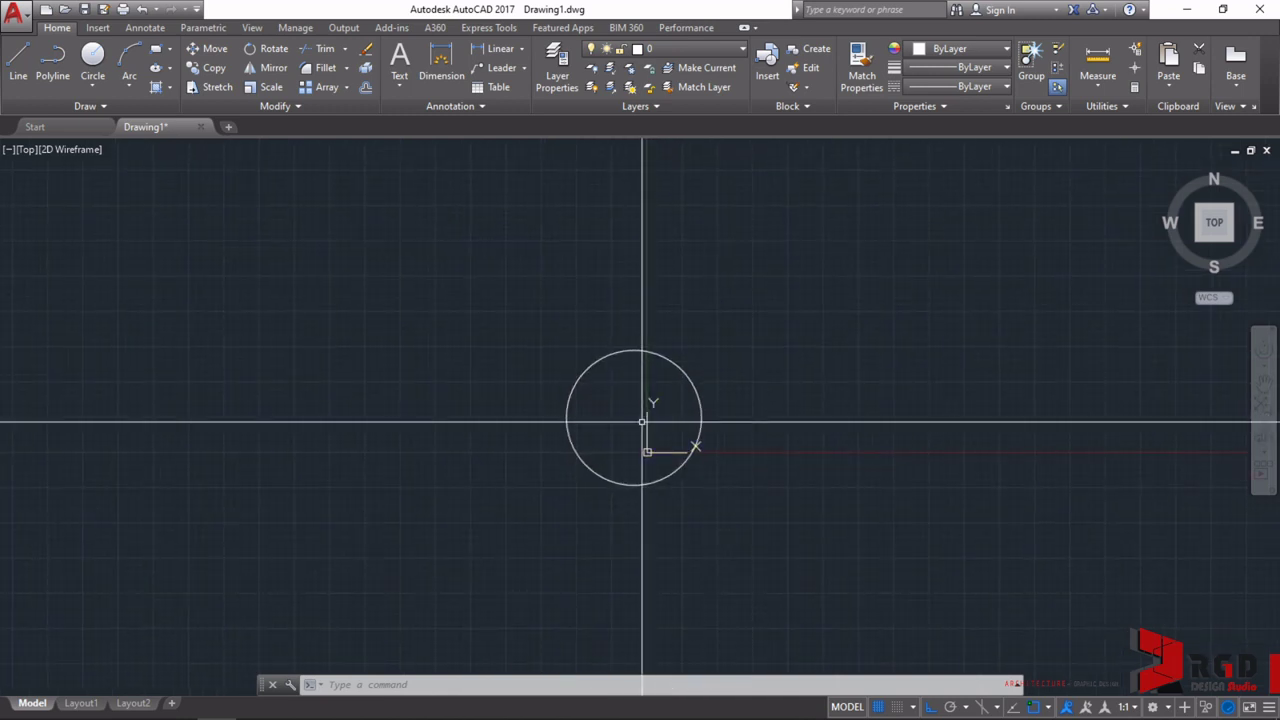
text(ZOOM)
middle_click(622, 423)
middle_click(622, 423)
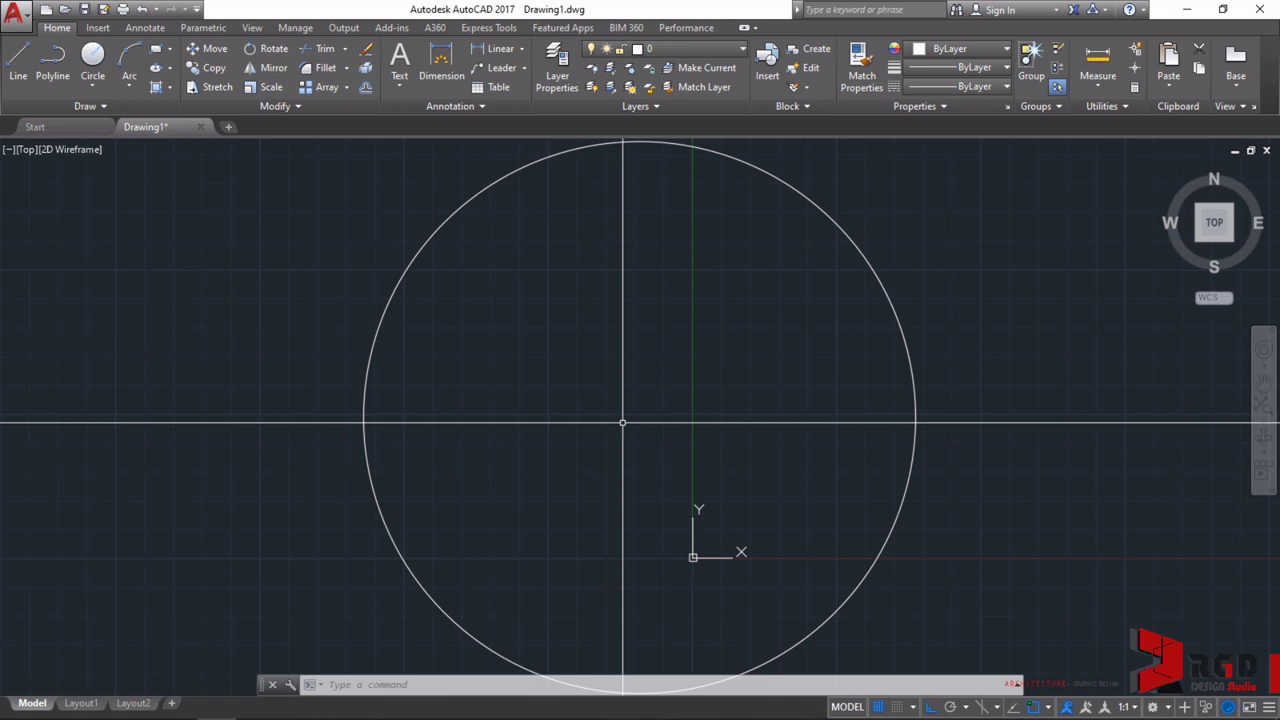
- Pan across the circle, leaving it shifted left of centre
middle_drag(669, 433, 669, 433)
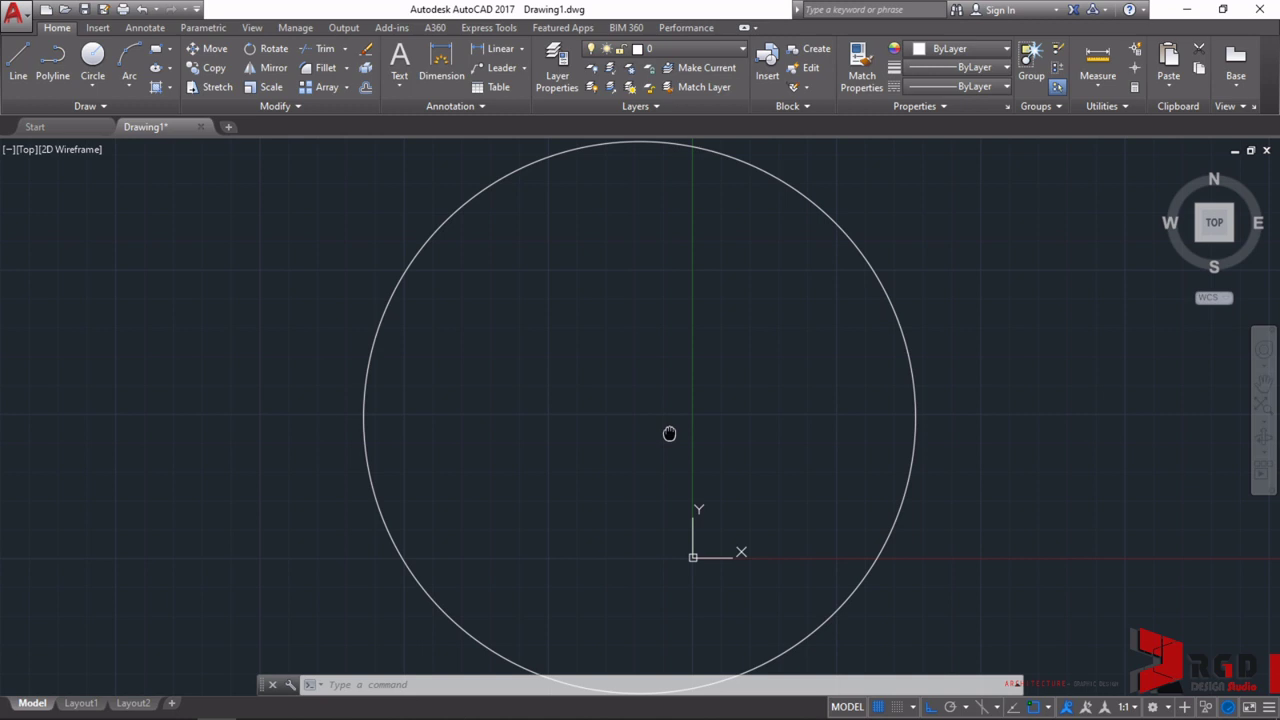
middle_drag(669, 433, 525, 428)
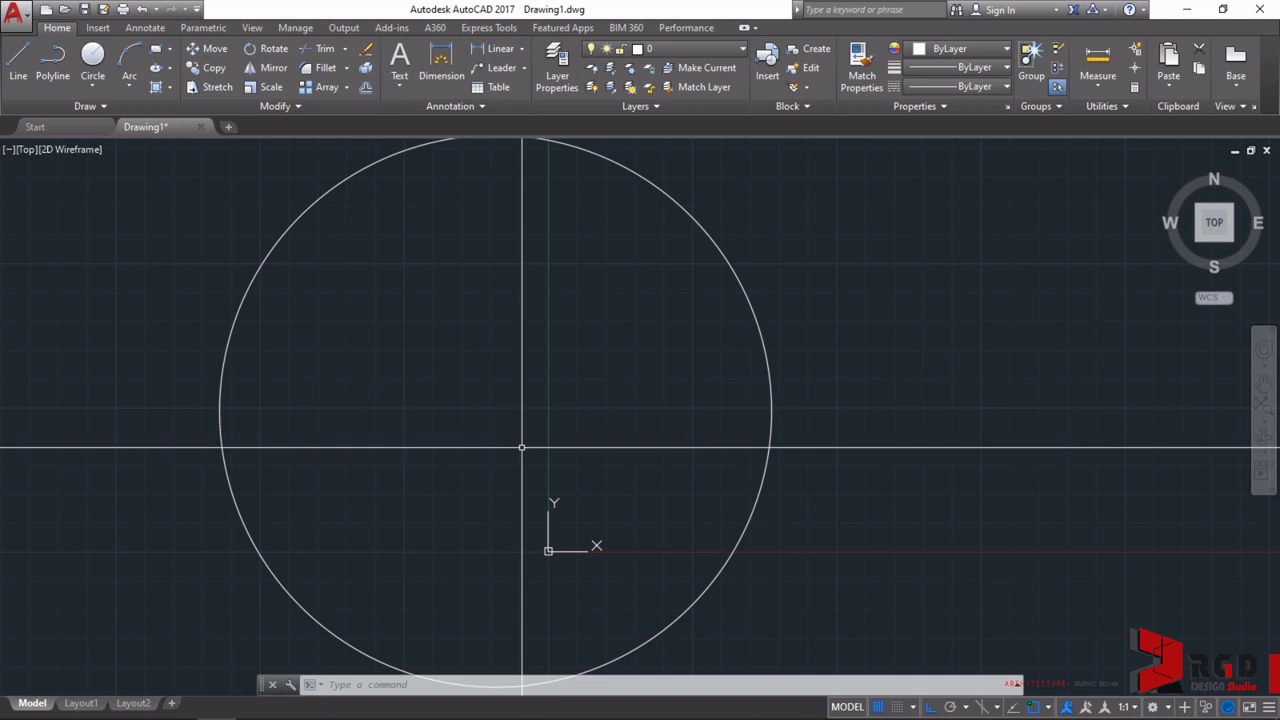
- Zoom out and pan until the small circle sits near the view's centre
scroll(551, 439, down, 4)
scroll(640, 450, up, 5)
mouse_move(577, 400)
middle_down()
mouse_move(607, 431)
mouse_move(880, 429)
middle_up()
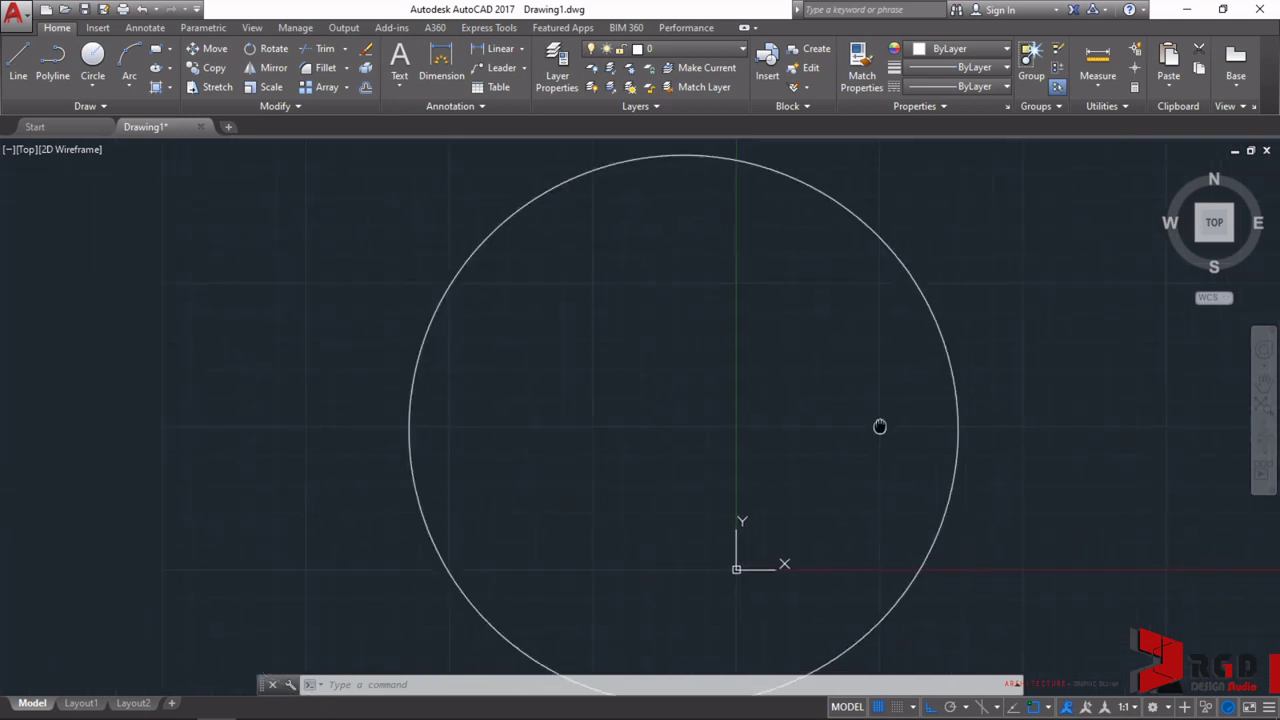
scroll(666, 429, down, 3)
scroll(689, 419, down, 1)
middle_drag(689, 419, 571, 394)
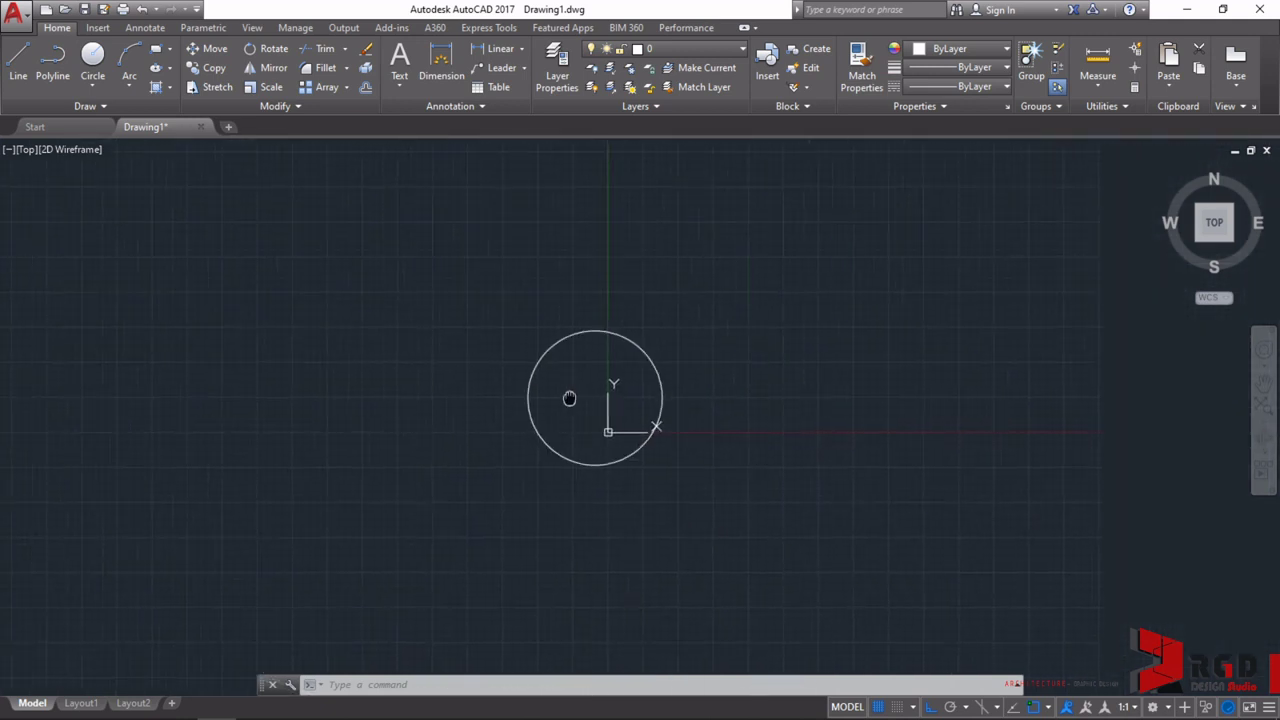
scroll(590, 395, up, 4)
scroll(580, 392, down, 4)
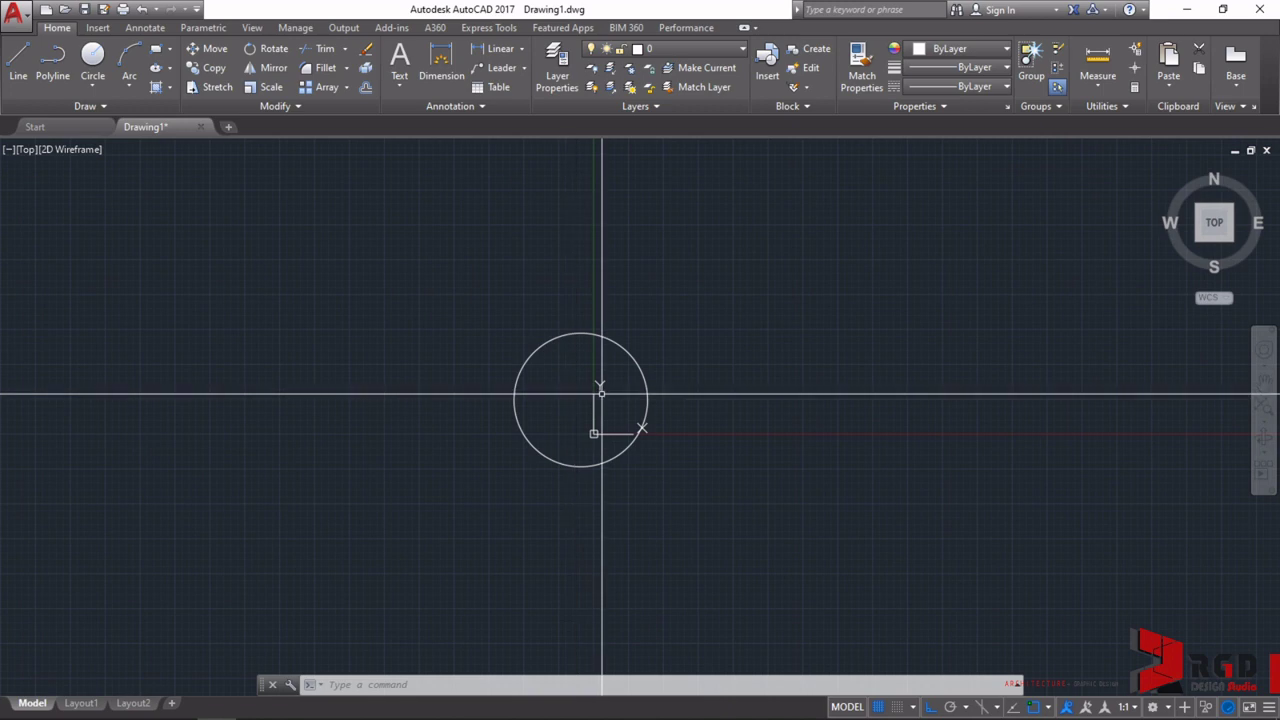